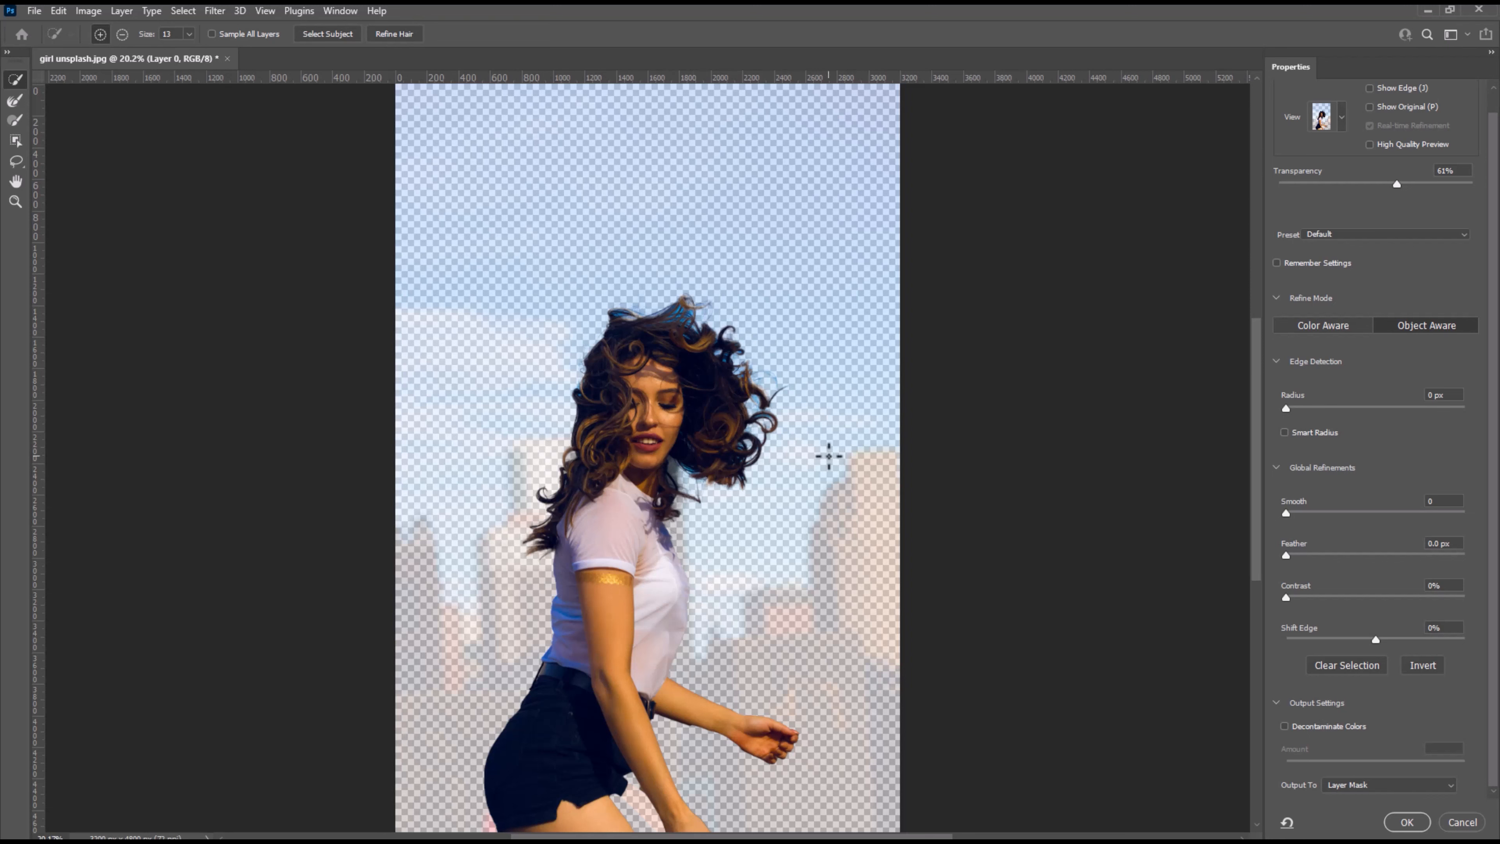
- Refine the hair edge along the crown and the outer curls beside the face with the Refine Edge Brush at size 70
key("alt")
scroll(692, 371, "up", 5)
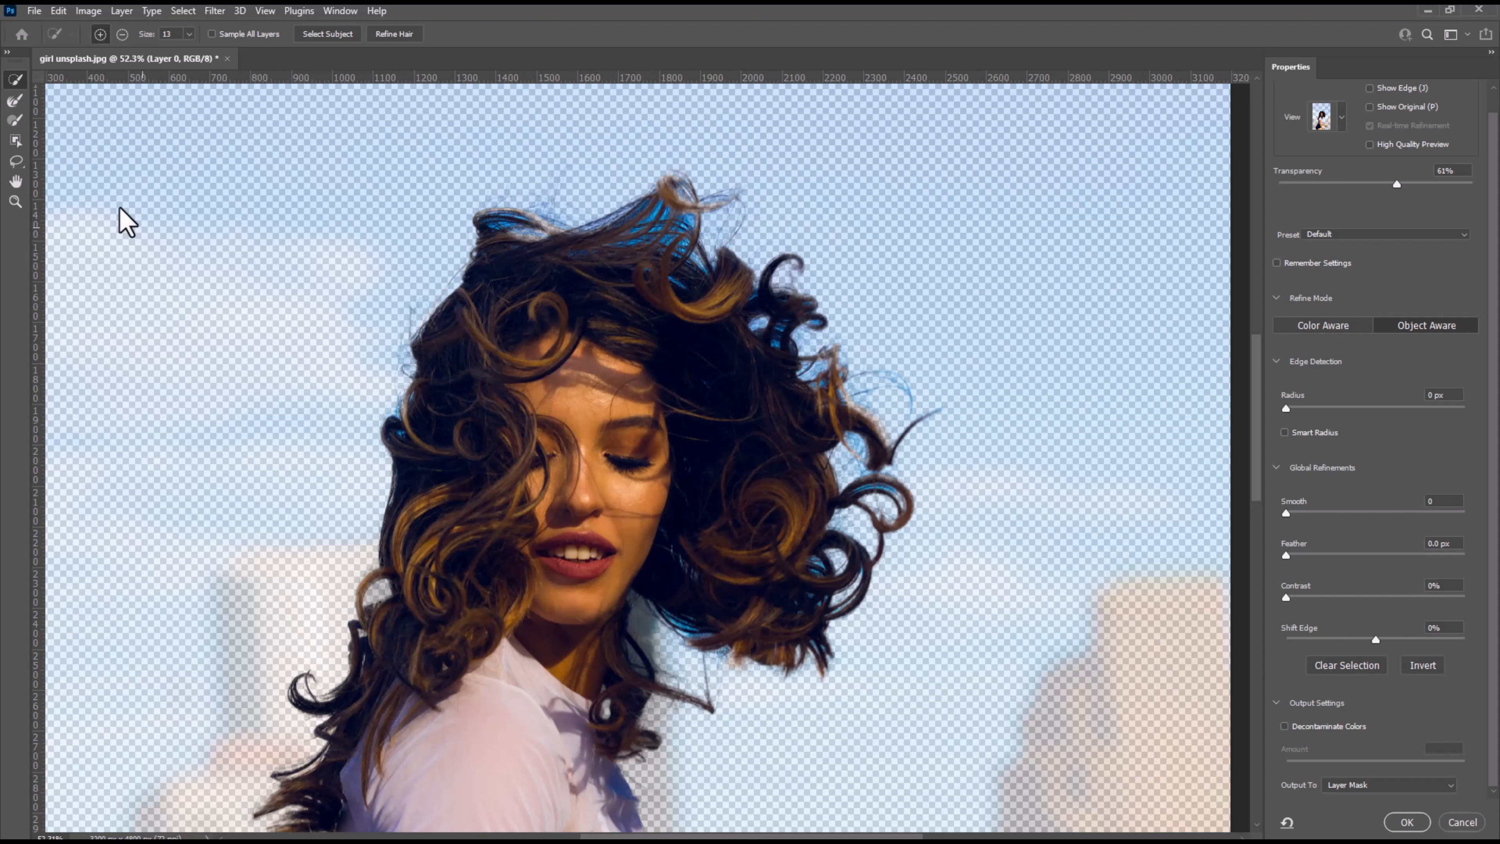
left_click(16, 103)
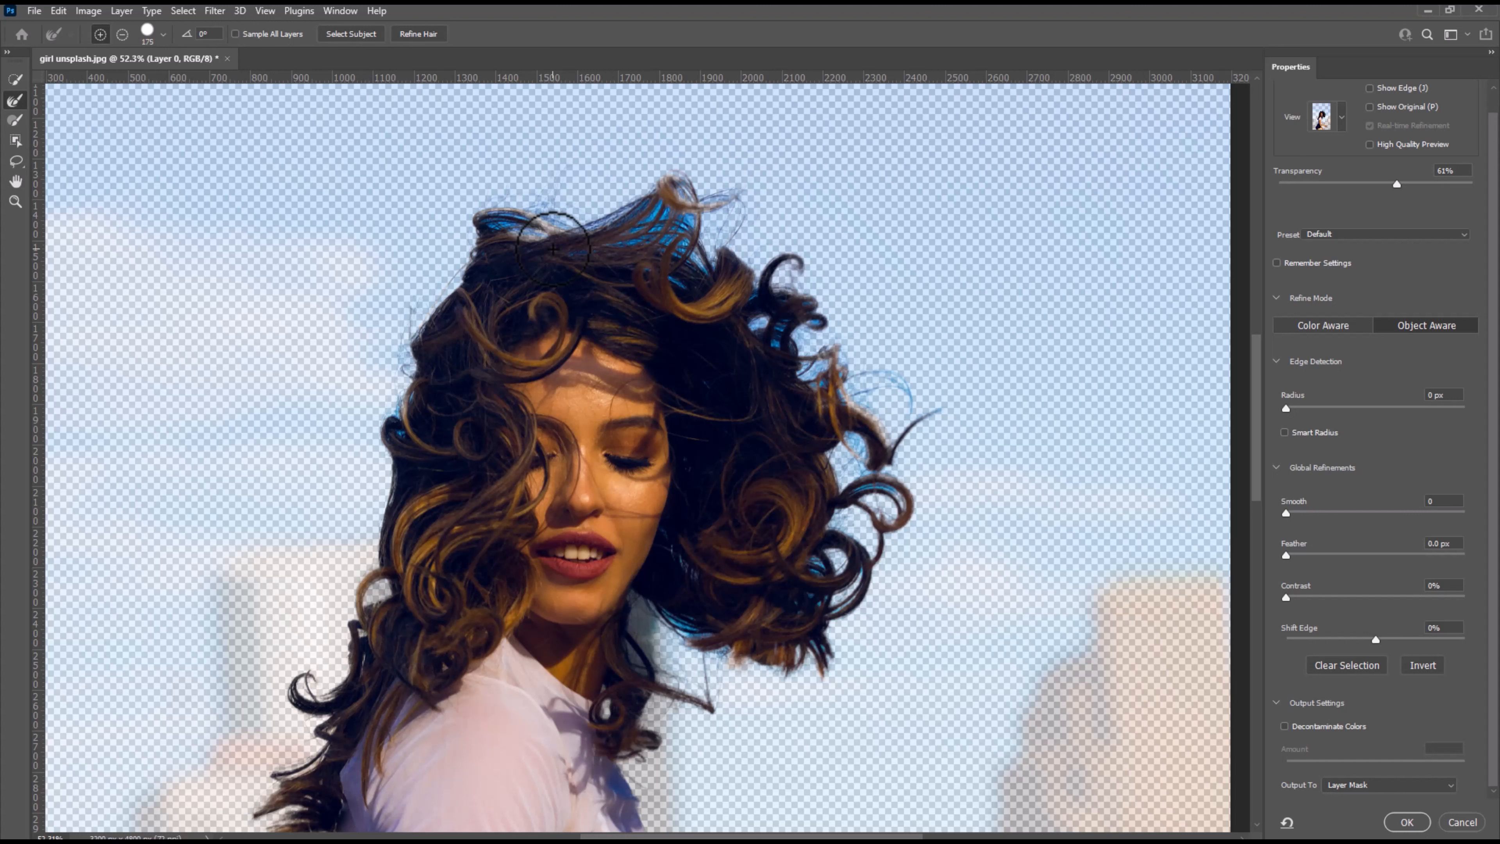
key("bracketleft")
key("bracketleft")
key("bracketleft")
key("bracketleft")
key("bracketleft")
key("bracketleft")
mouse_move(542, 241)
left_mouse_down()
mouse_move(487, 222)
mouse_move(563, 238)
mouse_move(485, 224)
left_mouse_up()
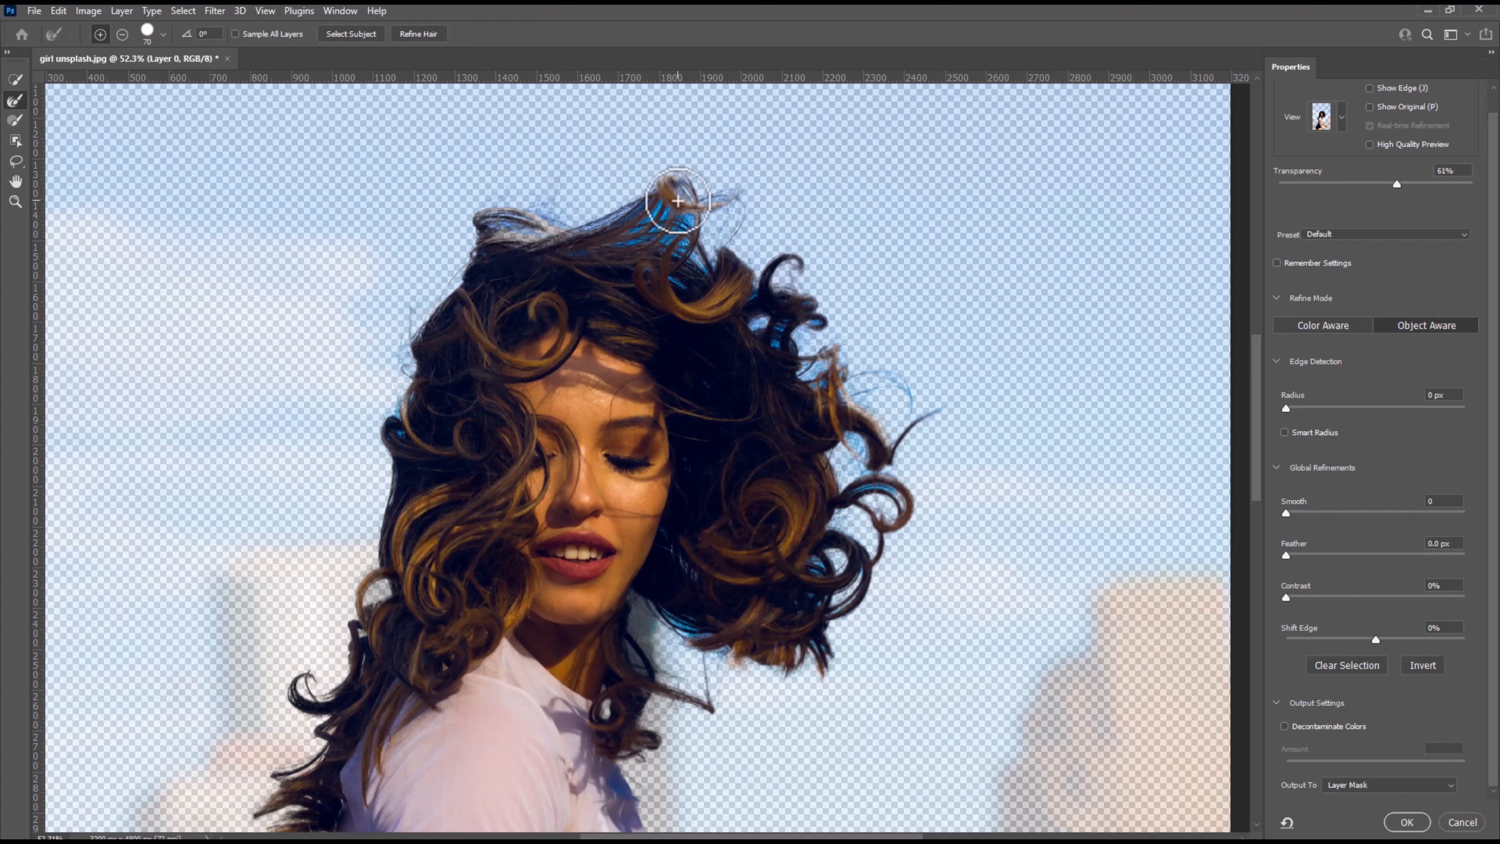
mouse_move(677, 201)
left_mouse_down()
mouse_move(615, 247)
mouse_move(686, 255)
mouse_move(698, 290)
mouse_move(705, 273)
mouse_move(668, 284)
left_mouse_up()
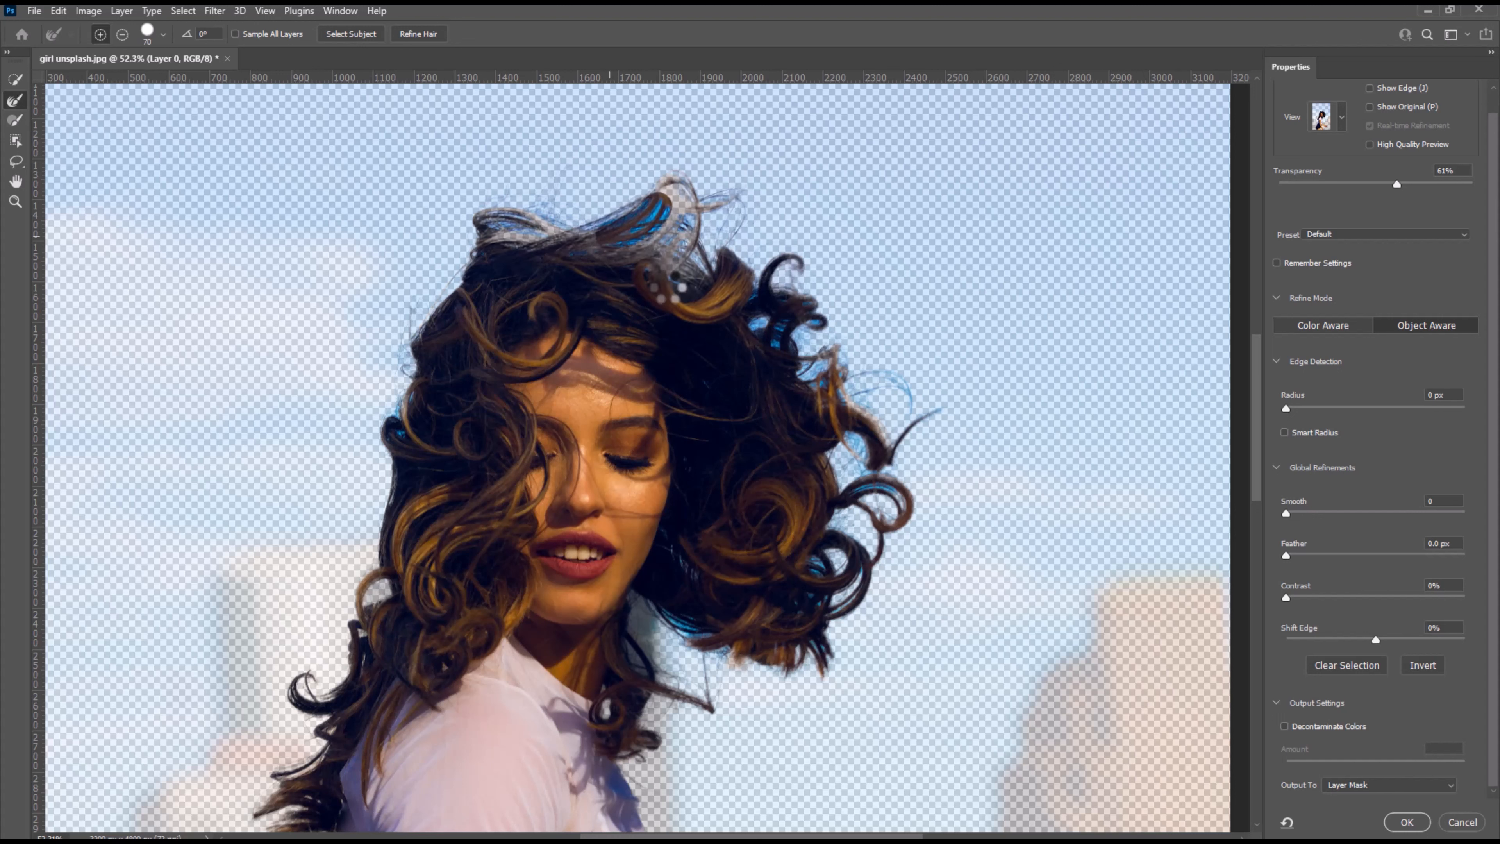
left_click_drag(499, 224, 552, 255)
left_click_drag(753, 314, 806, 312)
left_click_drag(892, 485, 858, 495)
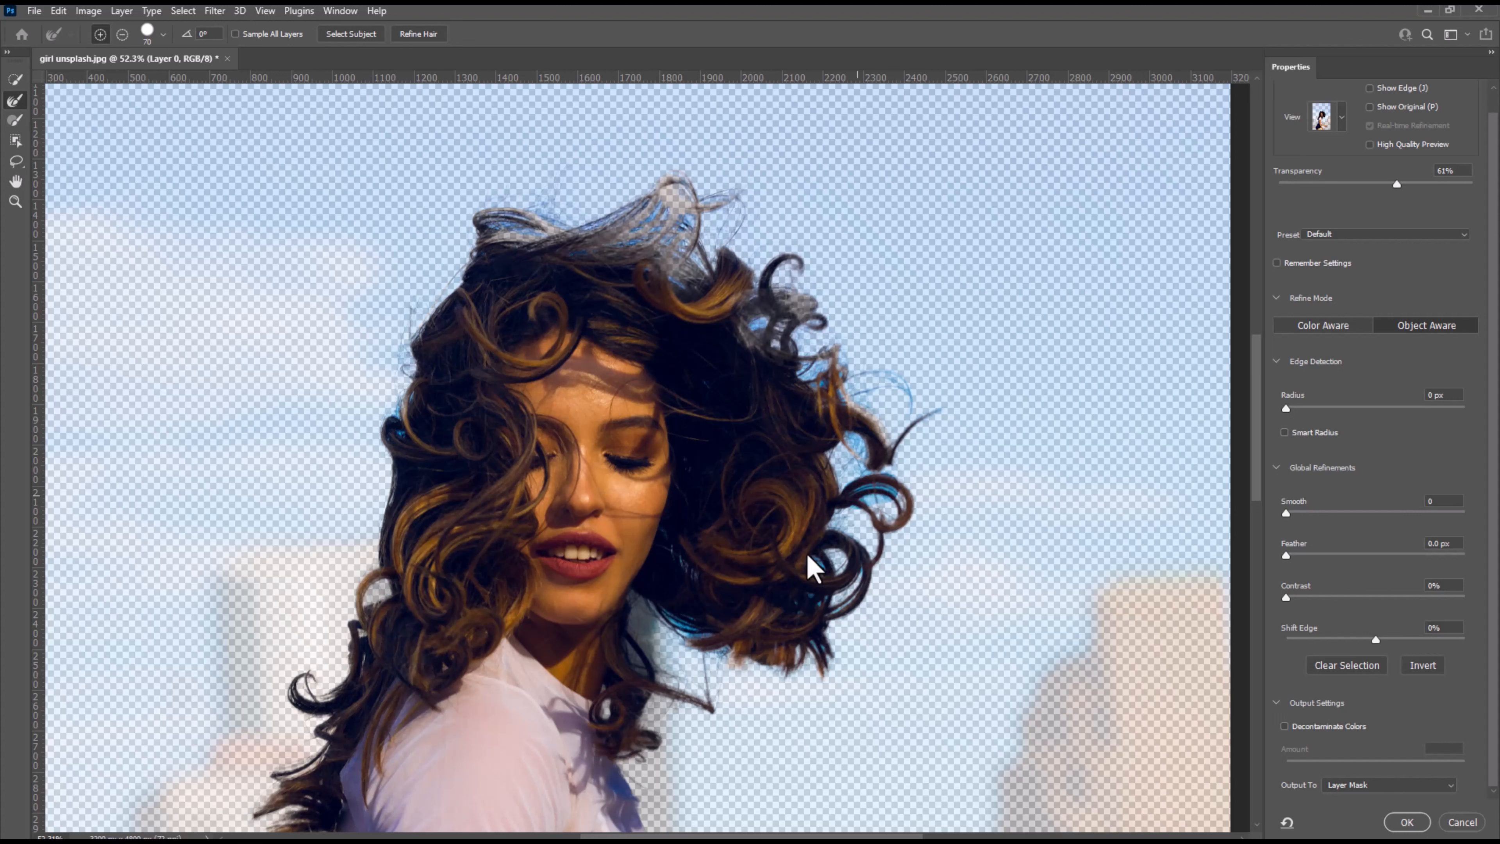
- Brush over the gap beside the neck, the curls on the shoulder and the lower hair curls with the Refine Edge Brush
scroll(696, 626, "up", 5)
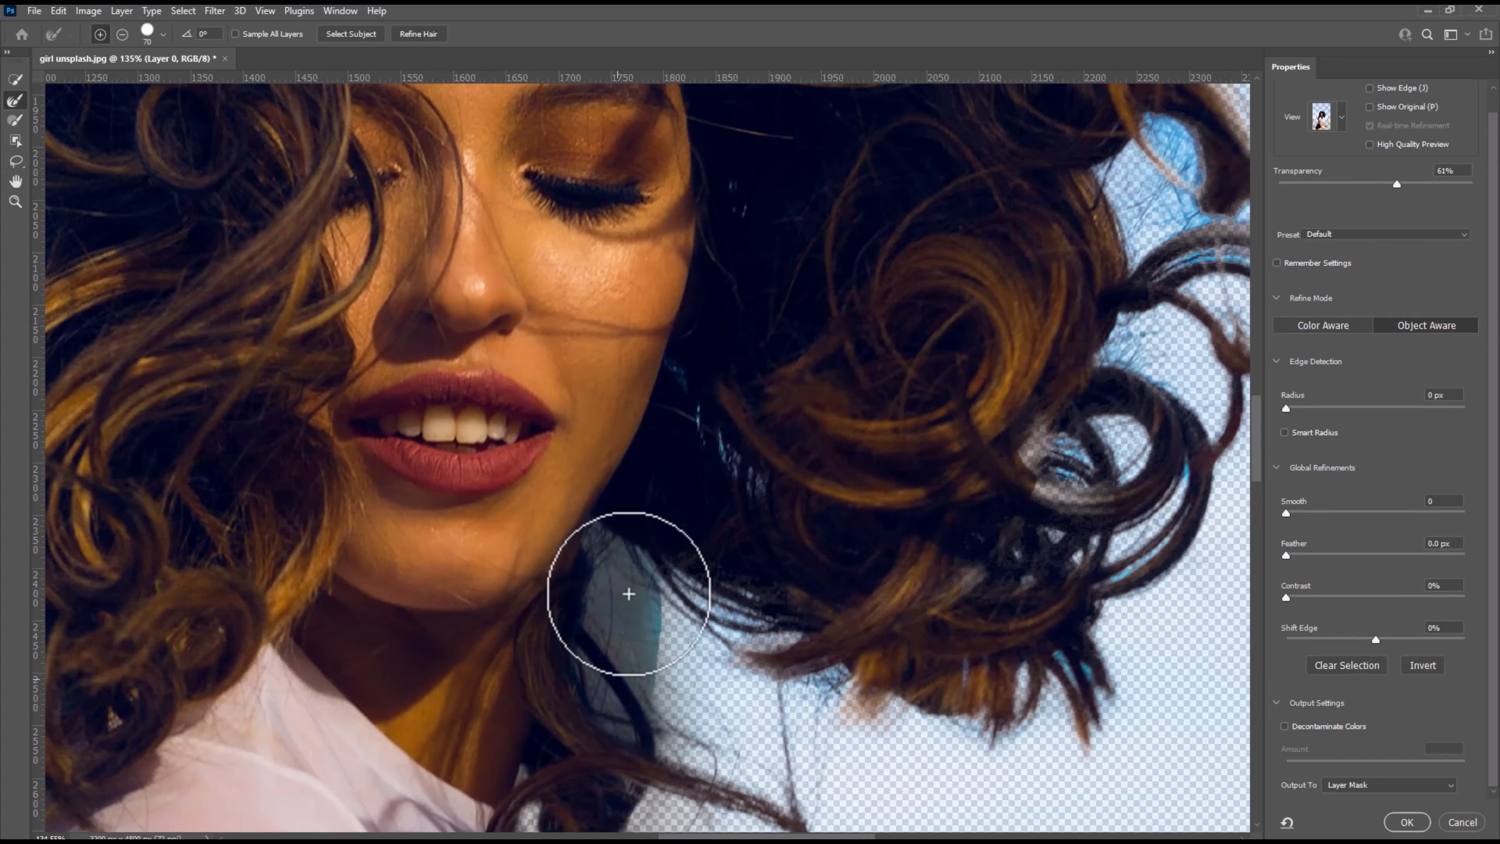
left_click_drag(629, 594, 689, 659)
scroll(680, 650, "down", 3)
left_click_drag(619, 609, 592, 748)
left_click_drag(821, 514, 1072, 507)
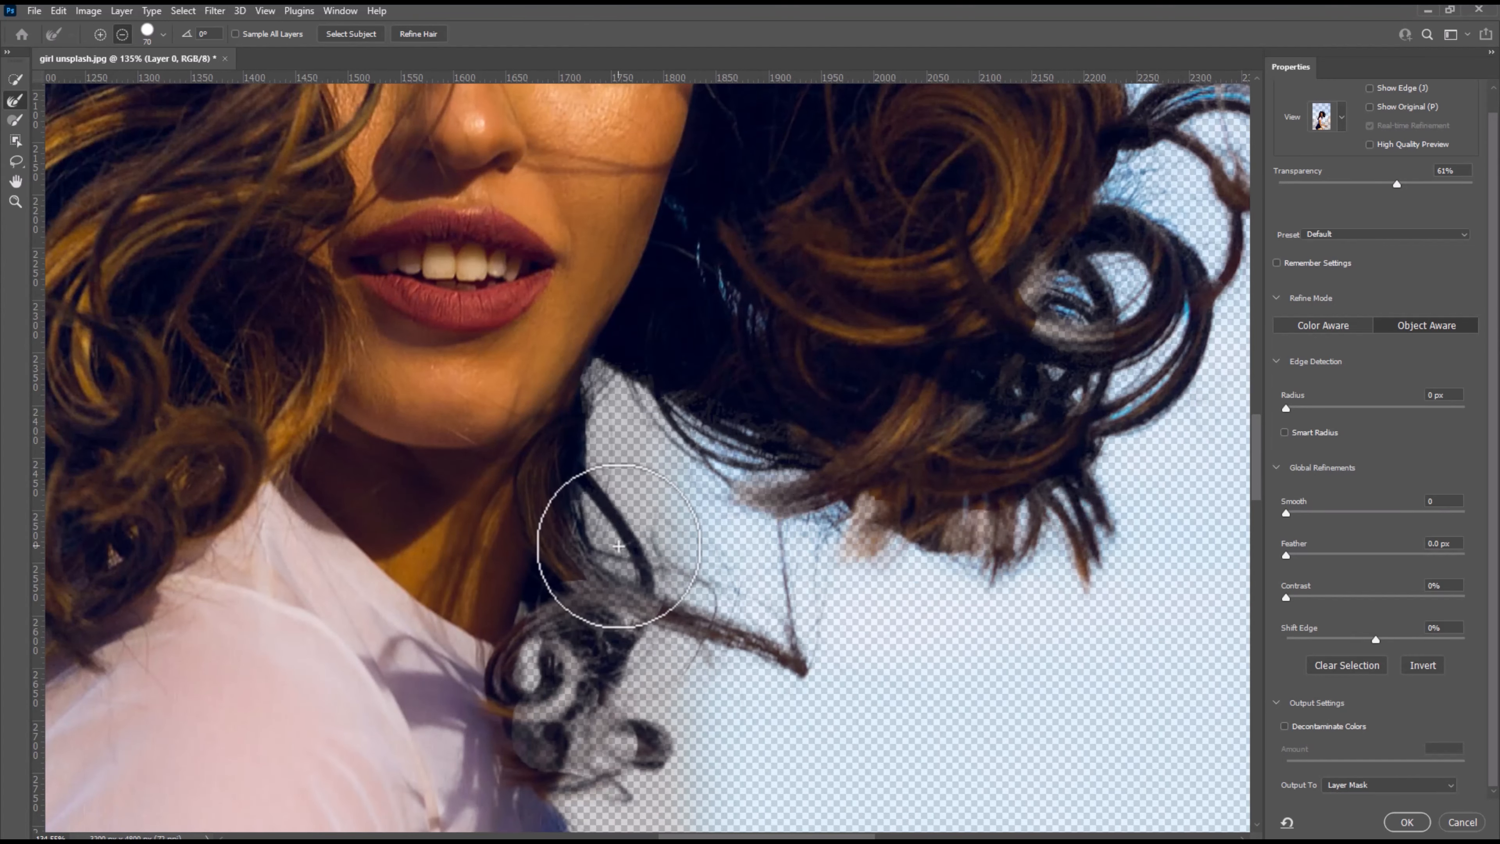
- Clean the remaining blue background between the crown strands and outer curls with the Refine Edge Brush at size 15
scroll(618, 546, "down", 8)
scroll(508, 254, "up", 5)
key("bracketleft")
key("bracketleft")
key("bracketleft")
key("bracketleft")
key("bracketleft")
key("bracketleft")
key("bracketleft")
key("bracketleft")
key("bracketleft")
left_click_drag(784, 385, 621, 468)
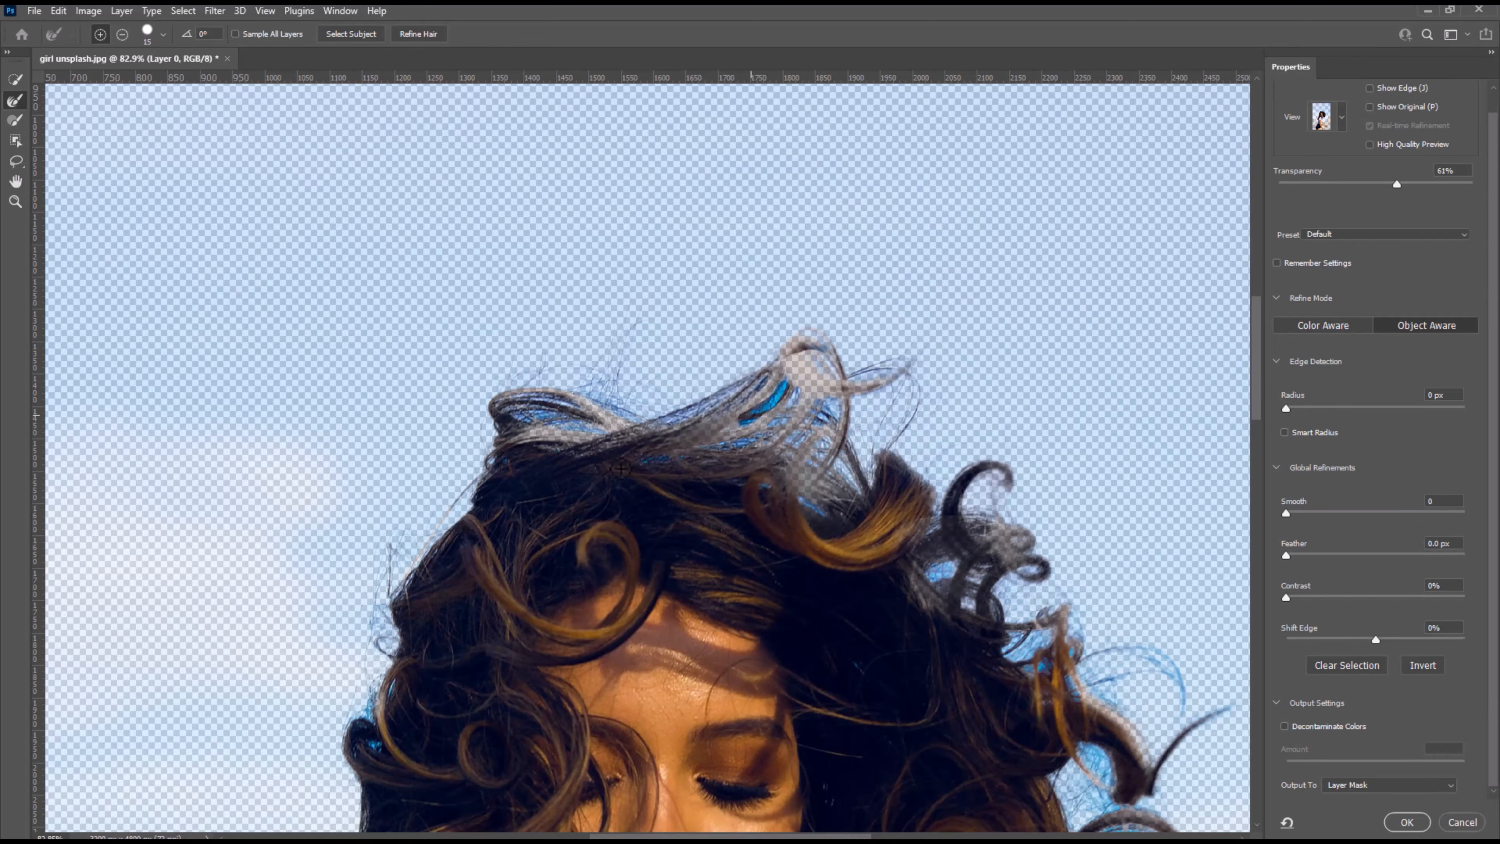
left_click_drag(518, 417, 595, 430)
mouse_move(654, 464)
left_mouse_down()
mouse_move(779, 438)
mouse_move(777, 398)
left_mouse_up()
left_click_drag(1016, 665, 1071, 648)
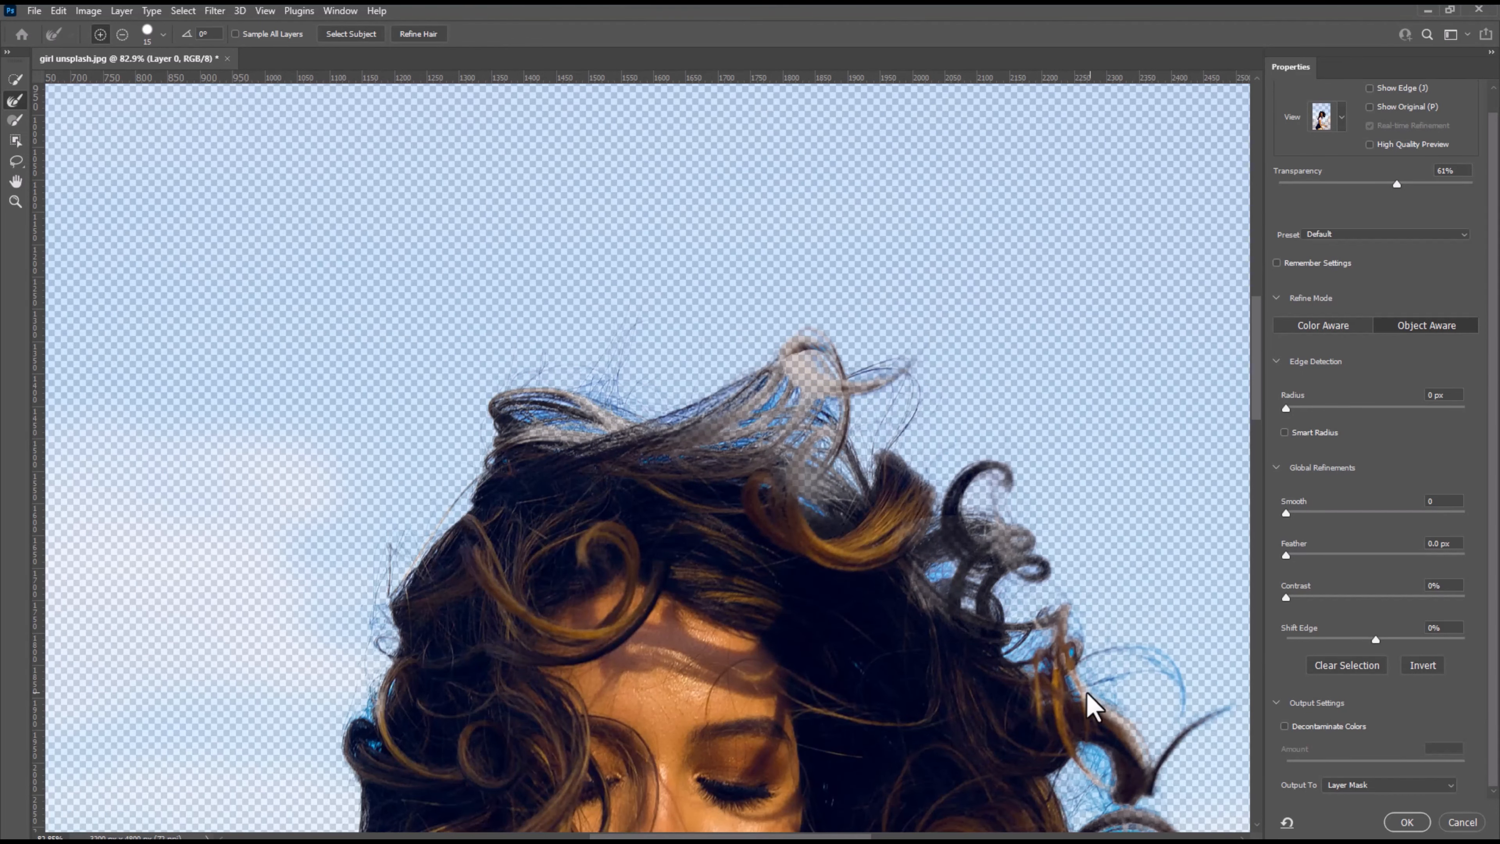
- Set the selection's global refinements to Smooth 23 and Contrast 22%
scroll(904, 536, "down", 6)
scroll(875, 639, "up", 7)
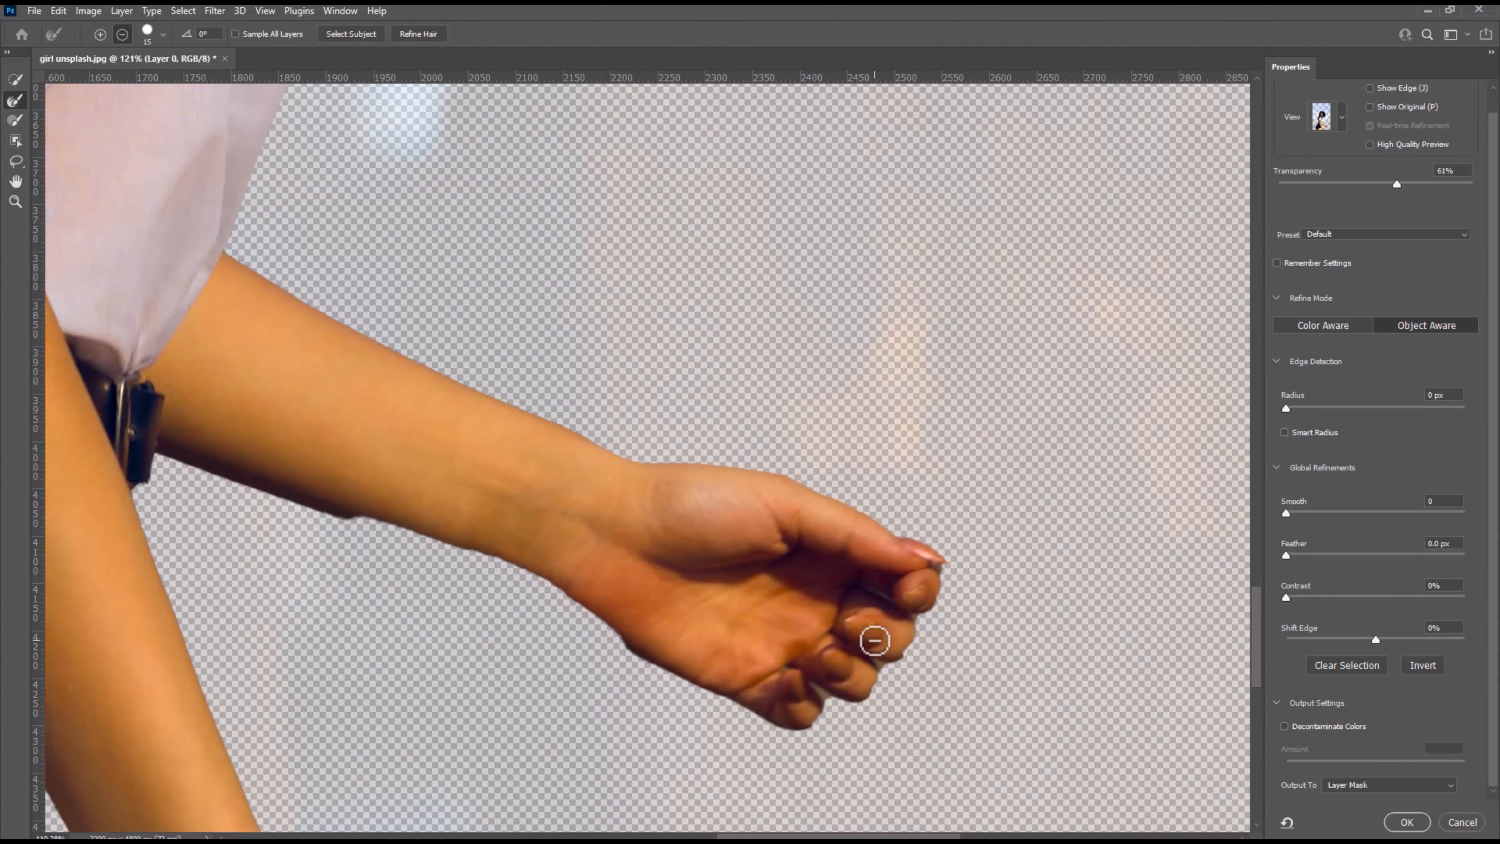
scroll(874, 640, "down", 7)
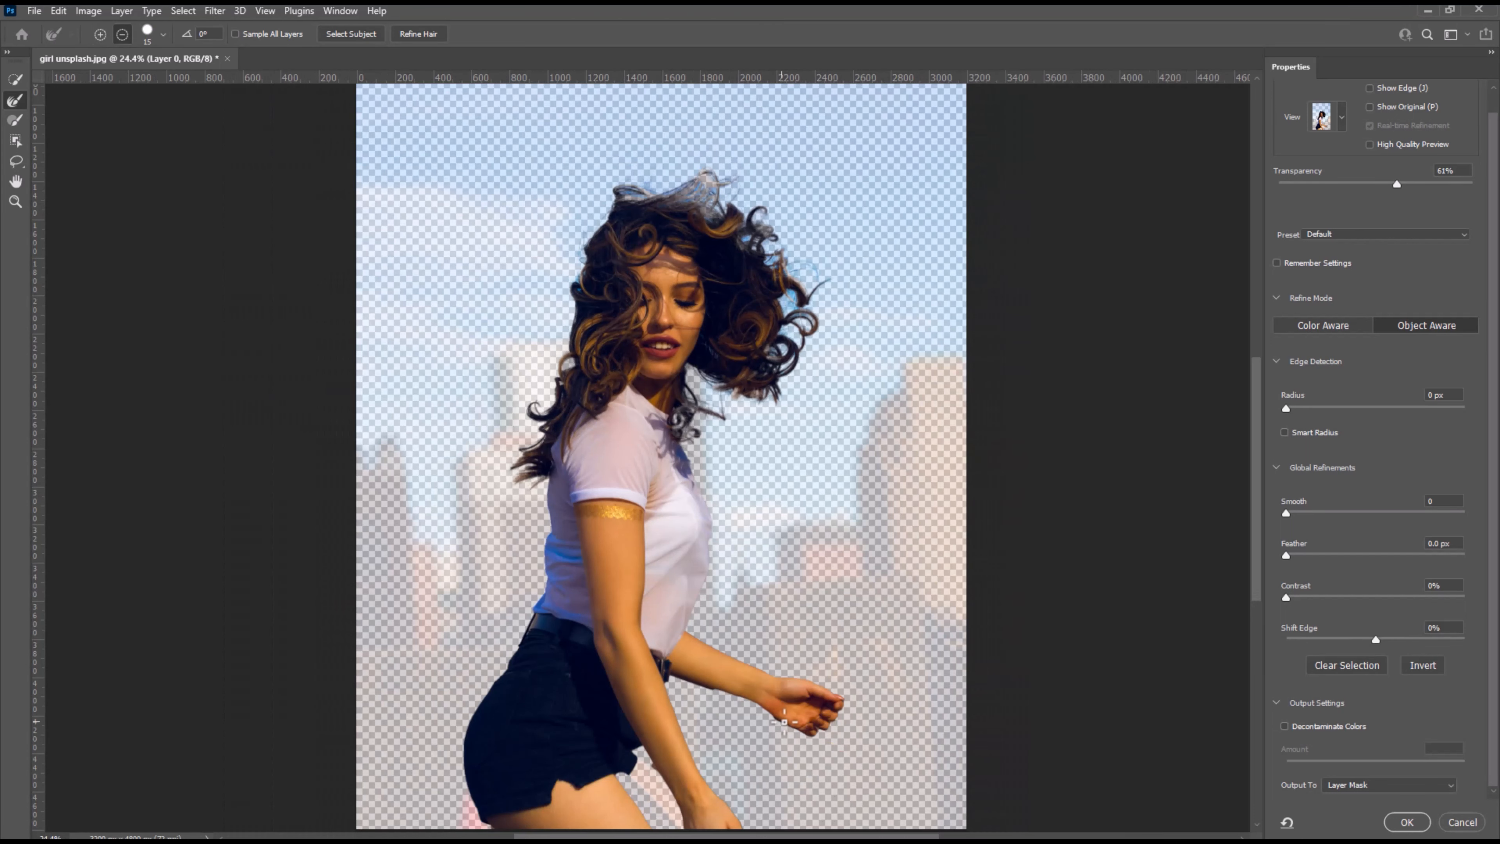
scroll(780, 722, "up", 7)
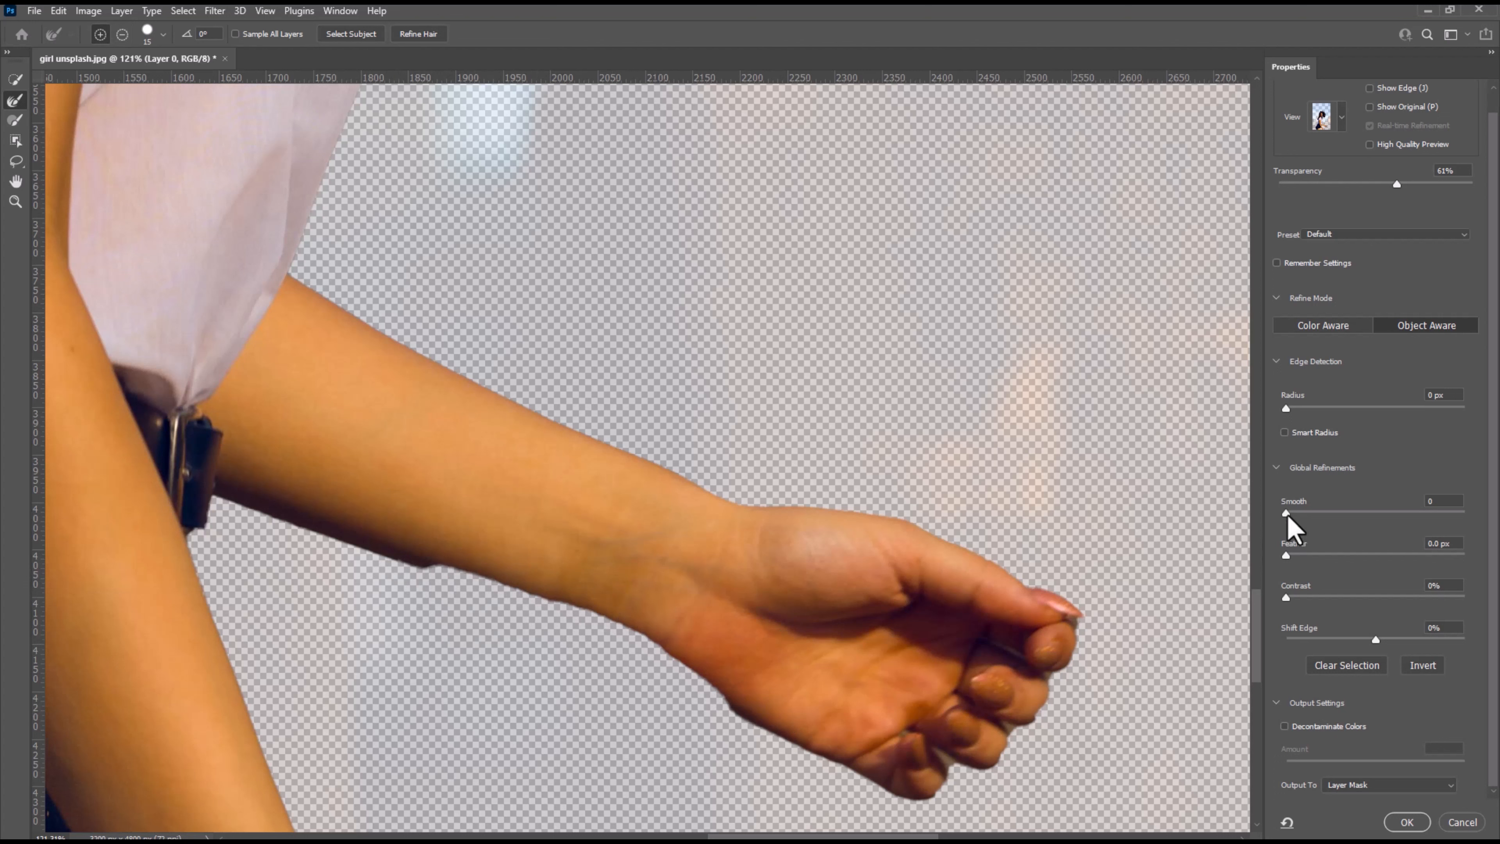
left_click_drag(1289, 514, 1328, 514)
left_click_drag(1286, 596, 1328, 598)
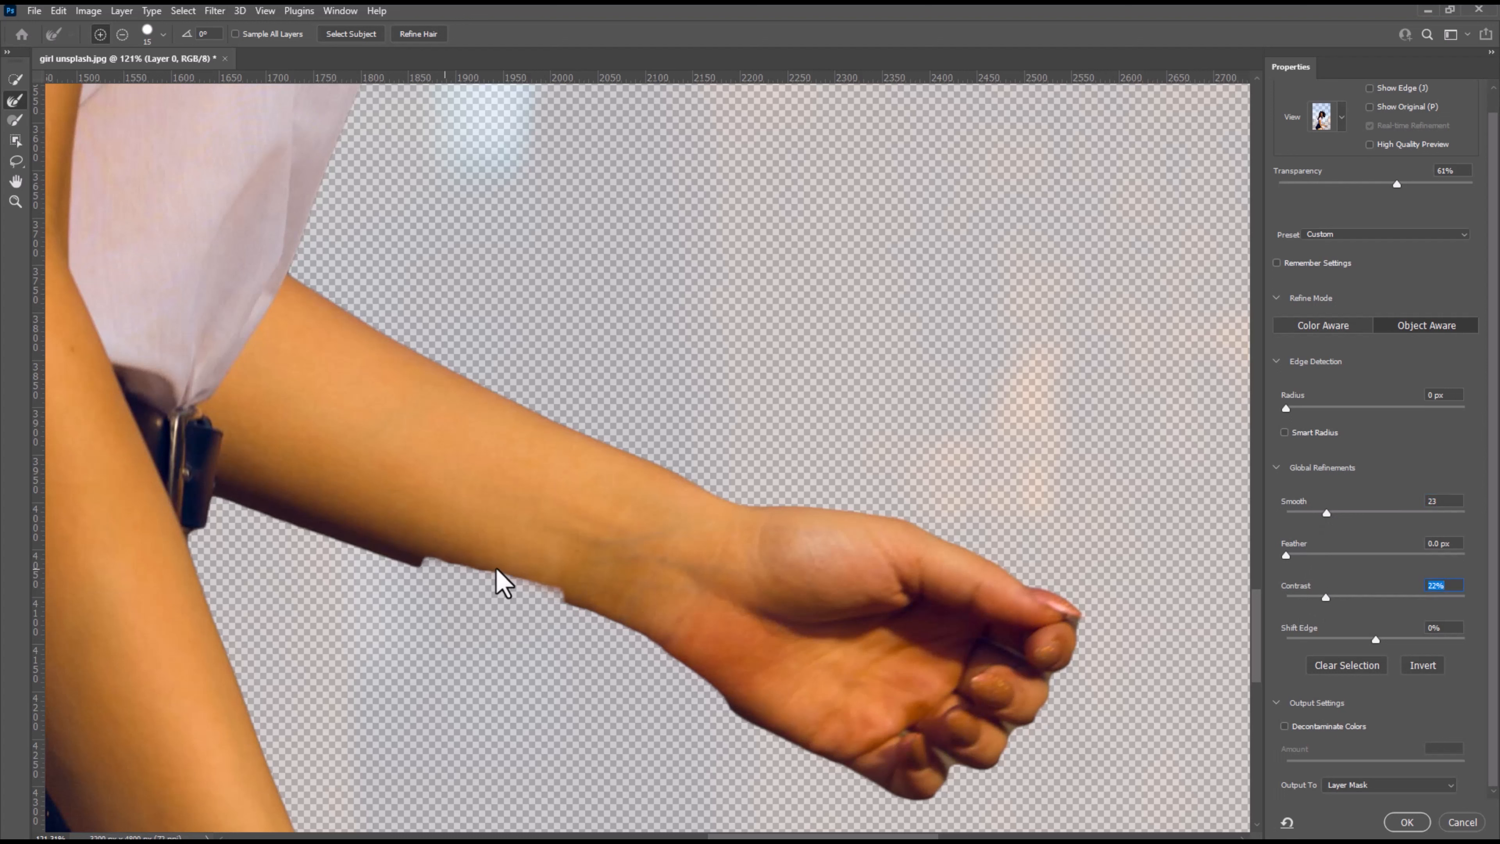
- Add the missing underside of the outstretched forearm with the Quick Selection tool and smooth its edge with the Refine Edge Brush
left_click(16, 79)
left_click_drag(557, 596, 435, 563)
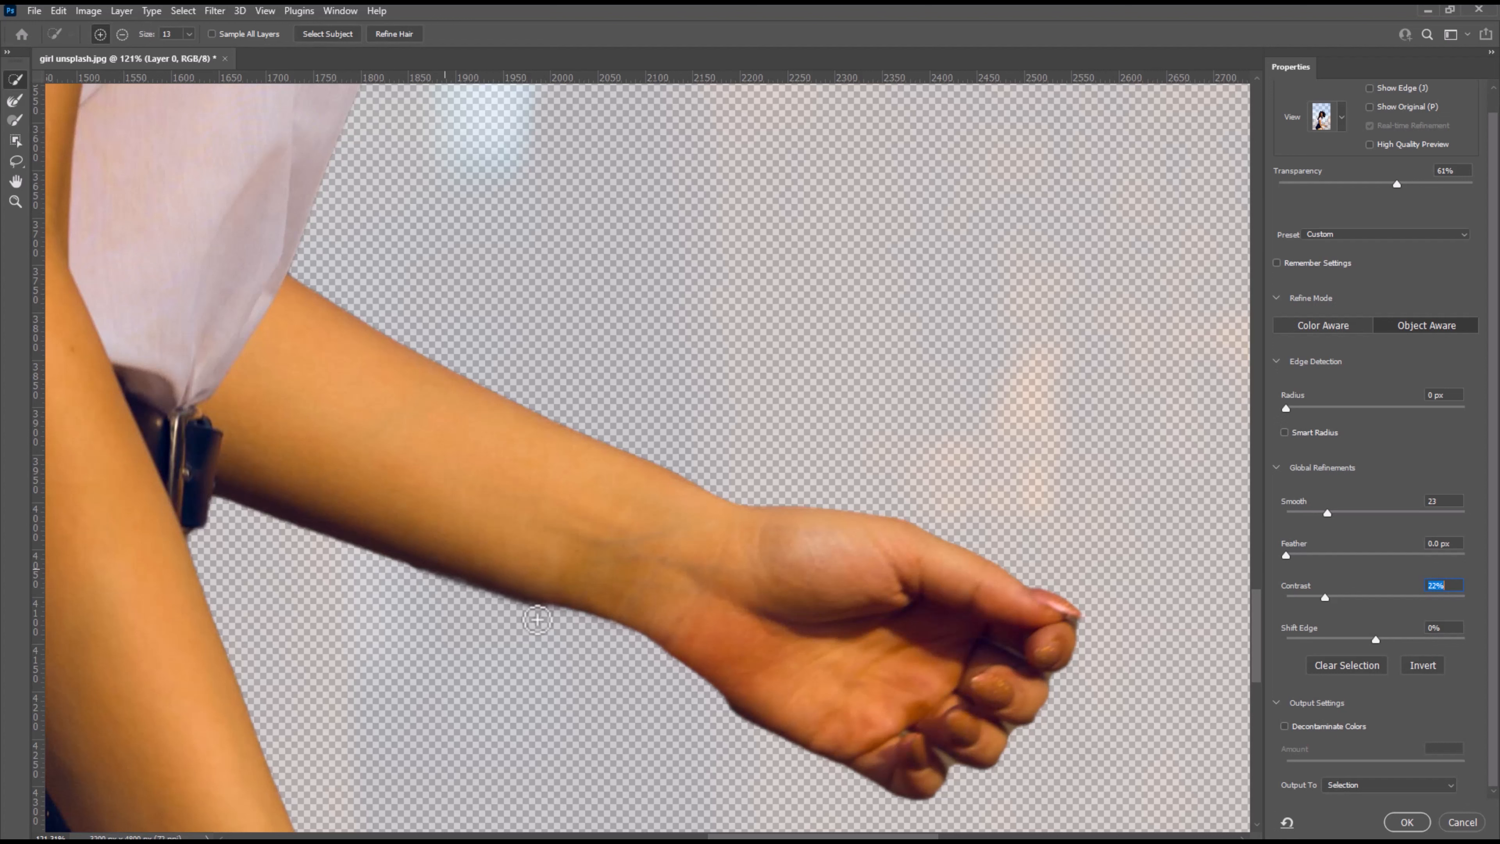
key("alt")
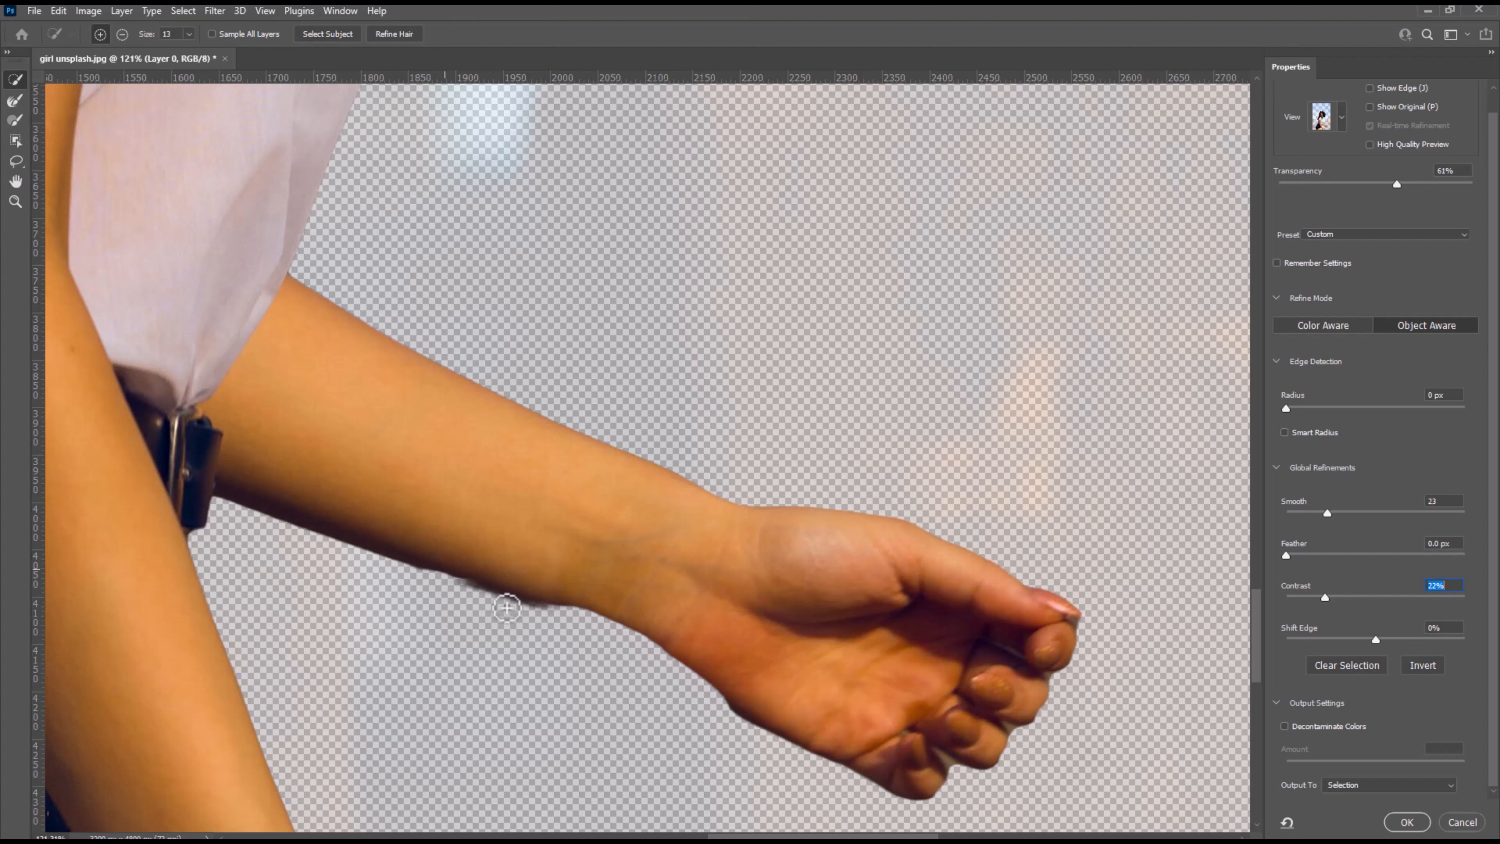
key("b")
left_click_drag(479, 595, 588, 623)
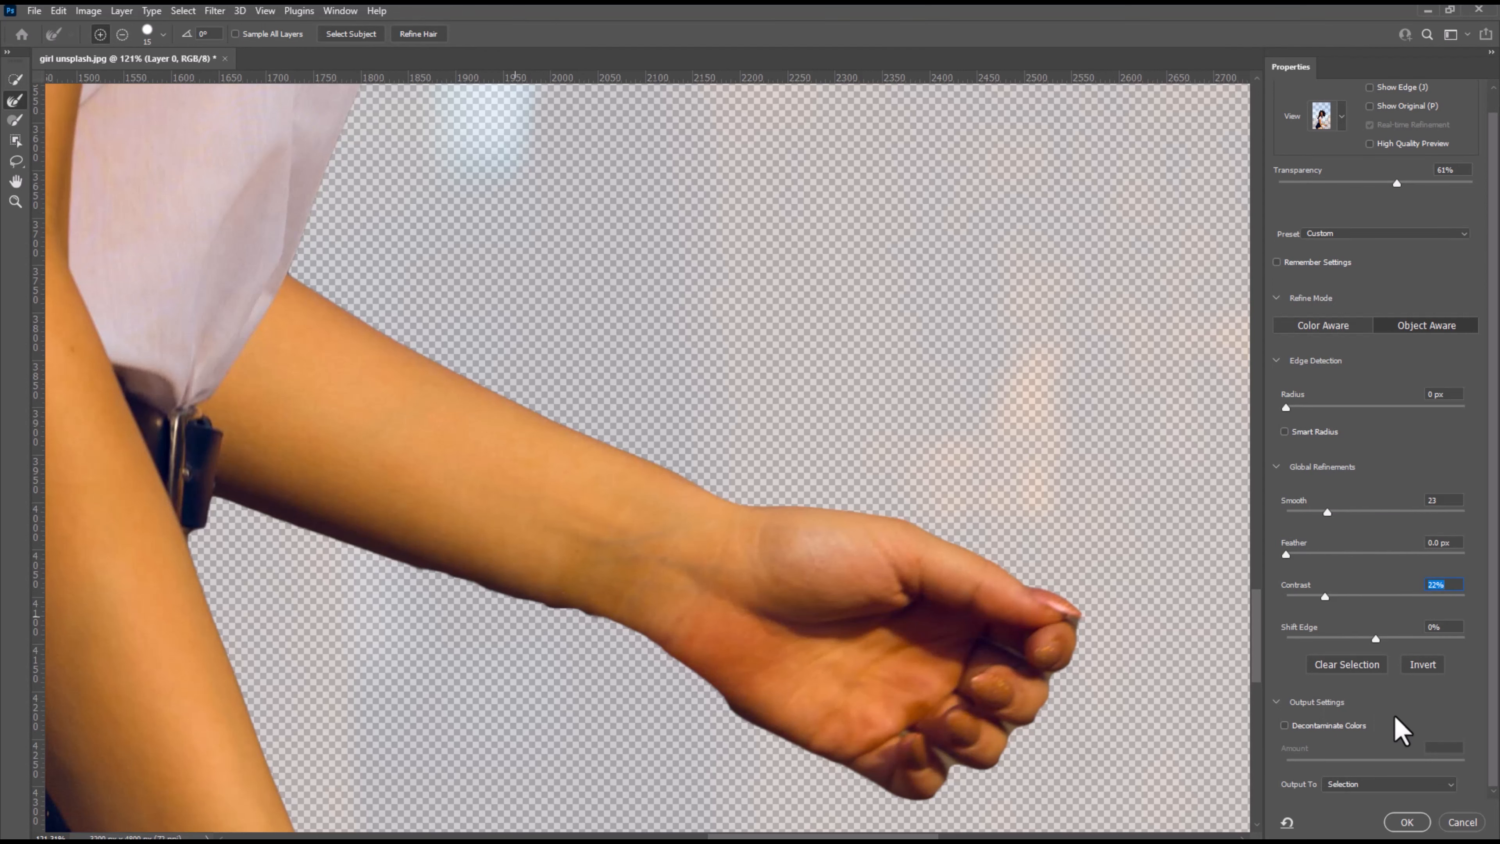
- Output the refined selection as a Layer Mask and apply it
key("z")
scroll(461, 285, "down", 4)
left_click_drag(475, 195, 581, 534)
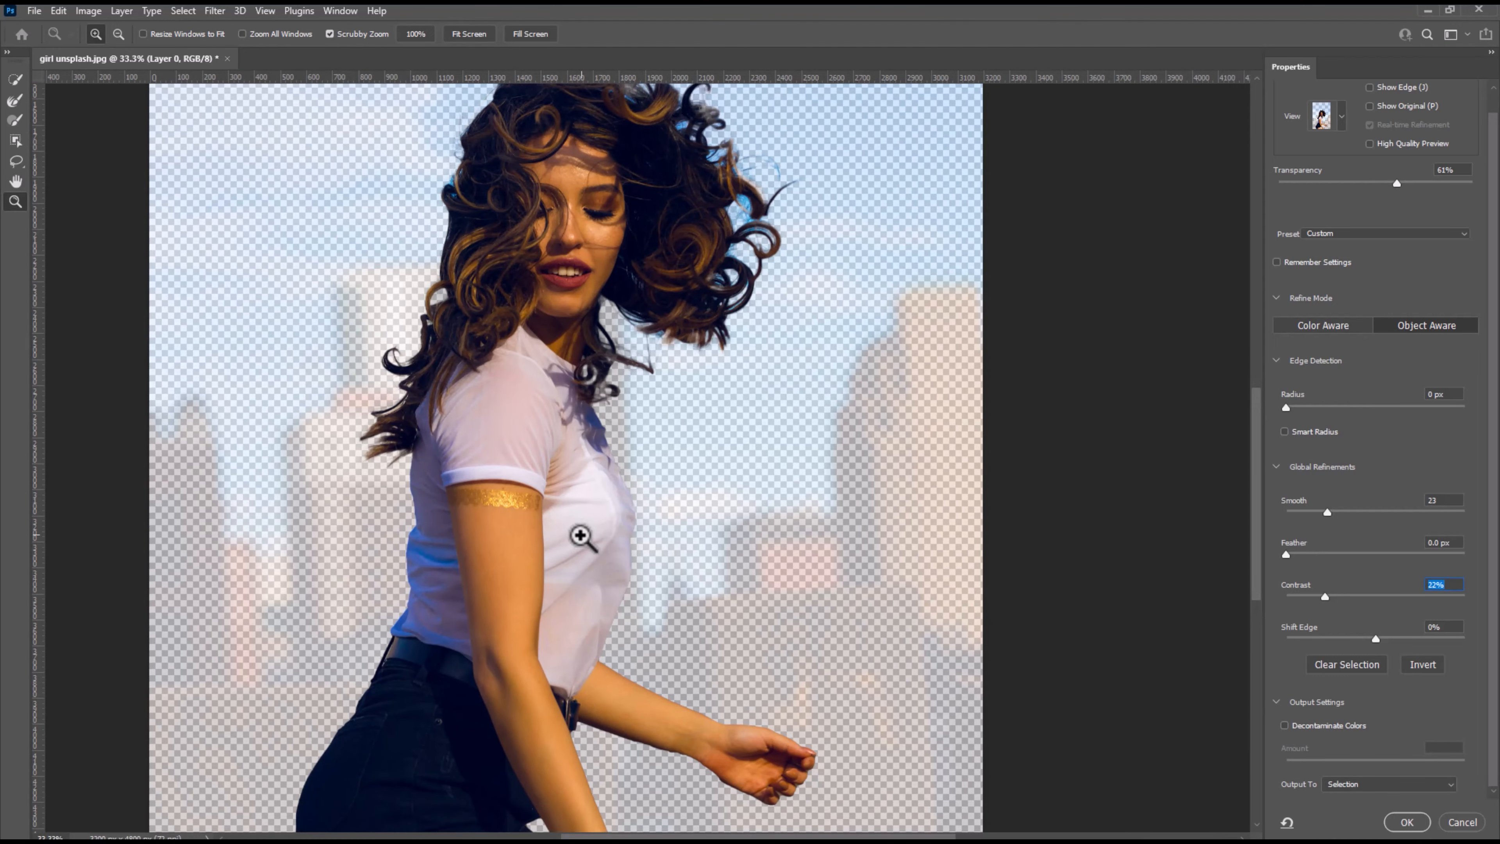
left_click(1358, 785)
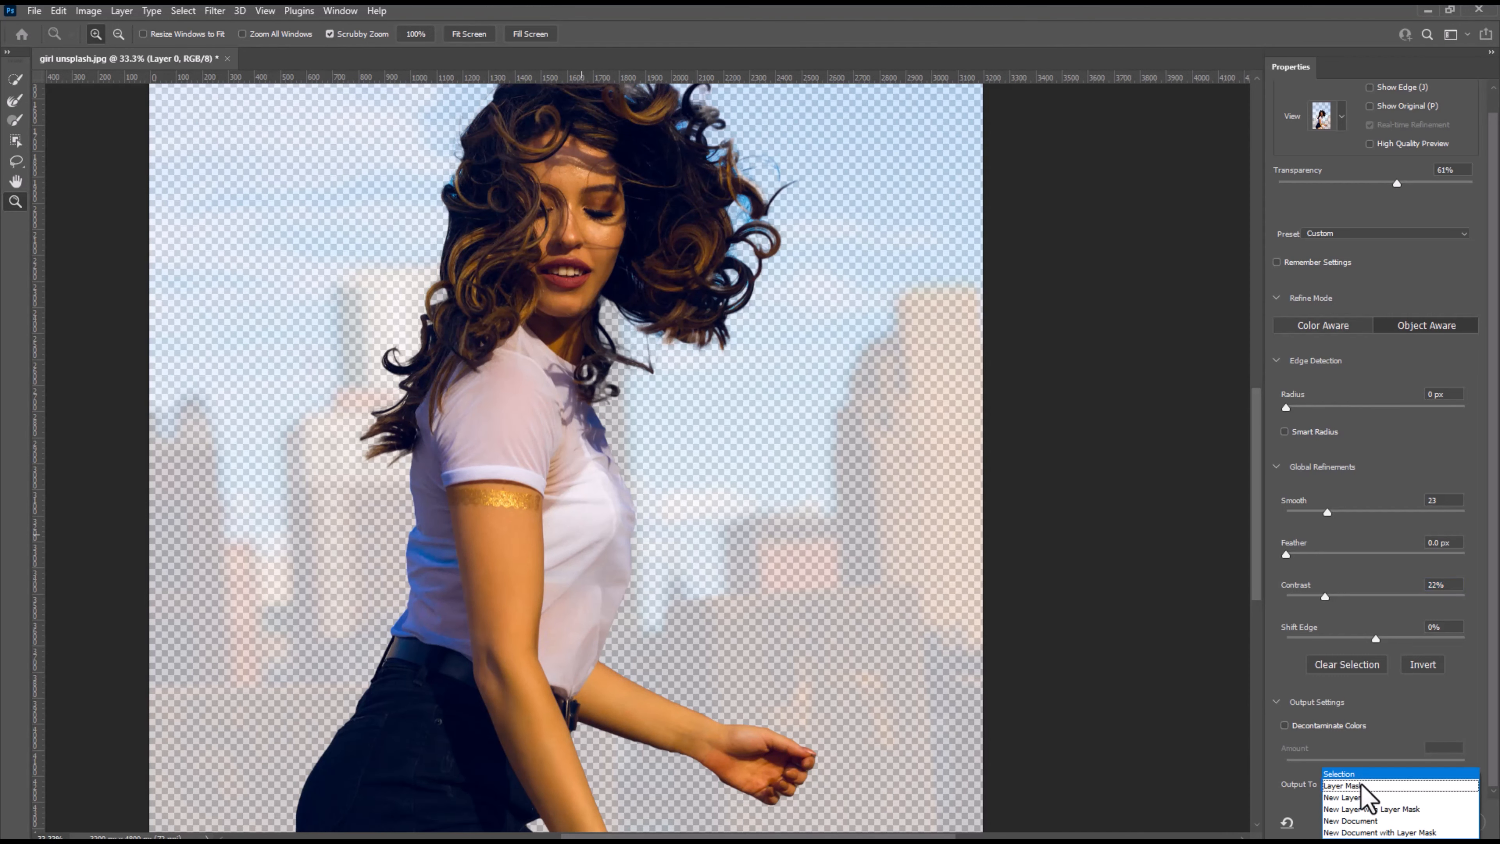
left_click(1357, 786)
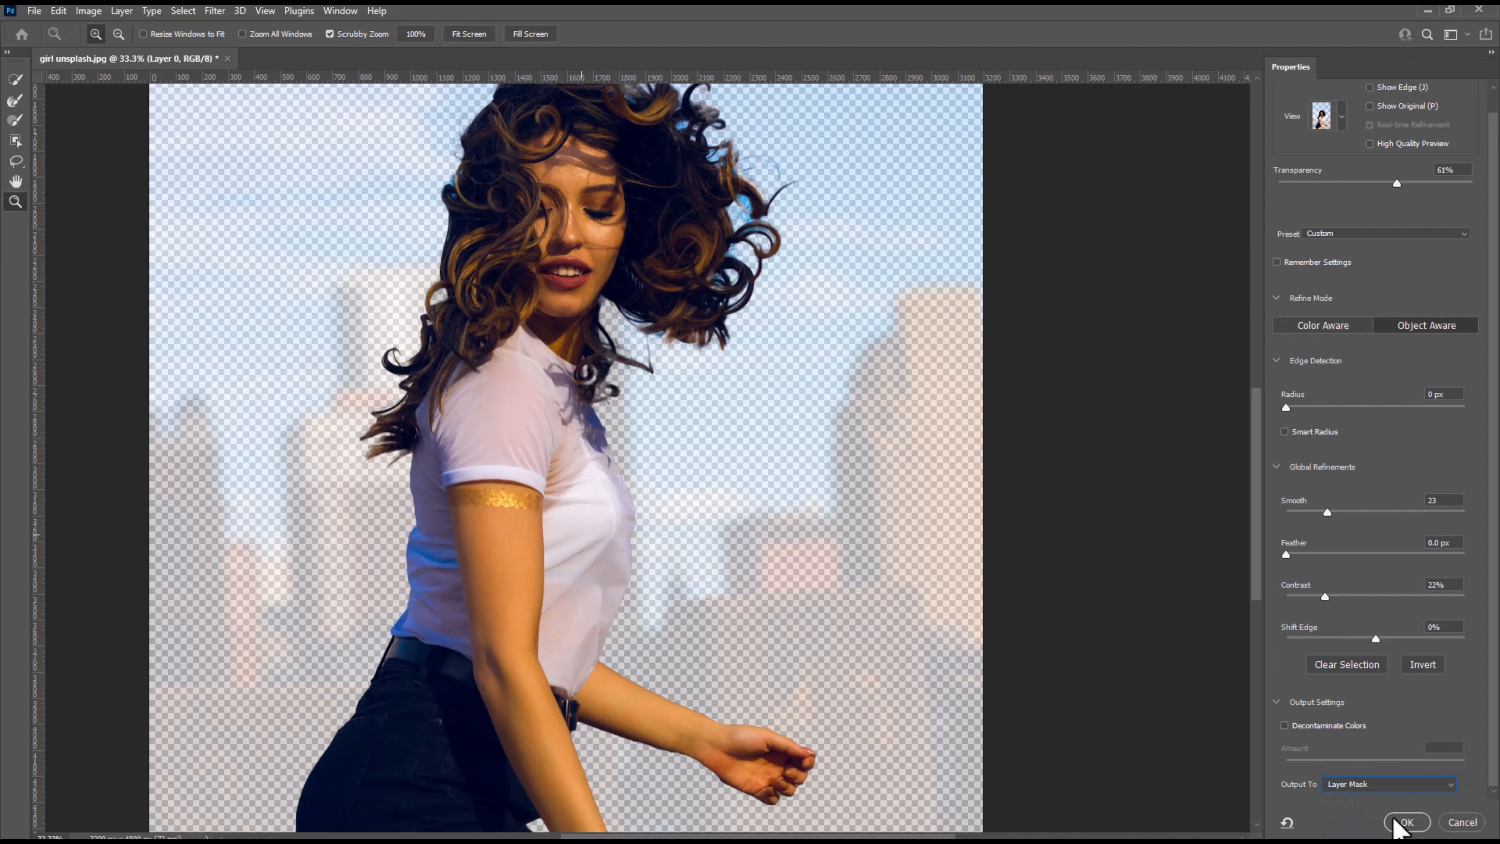
left_click(1409, 824)
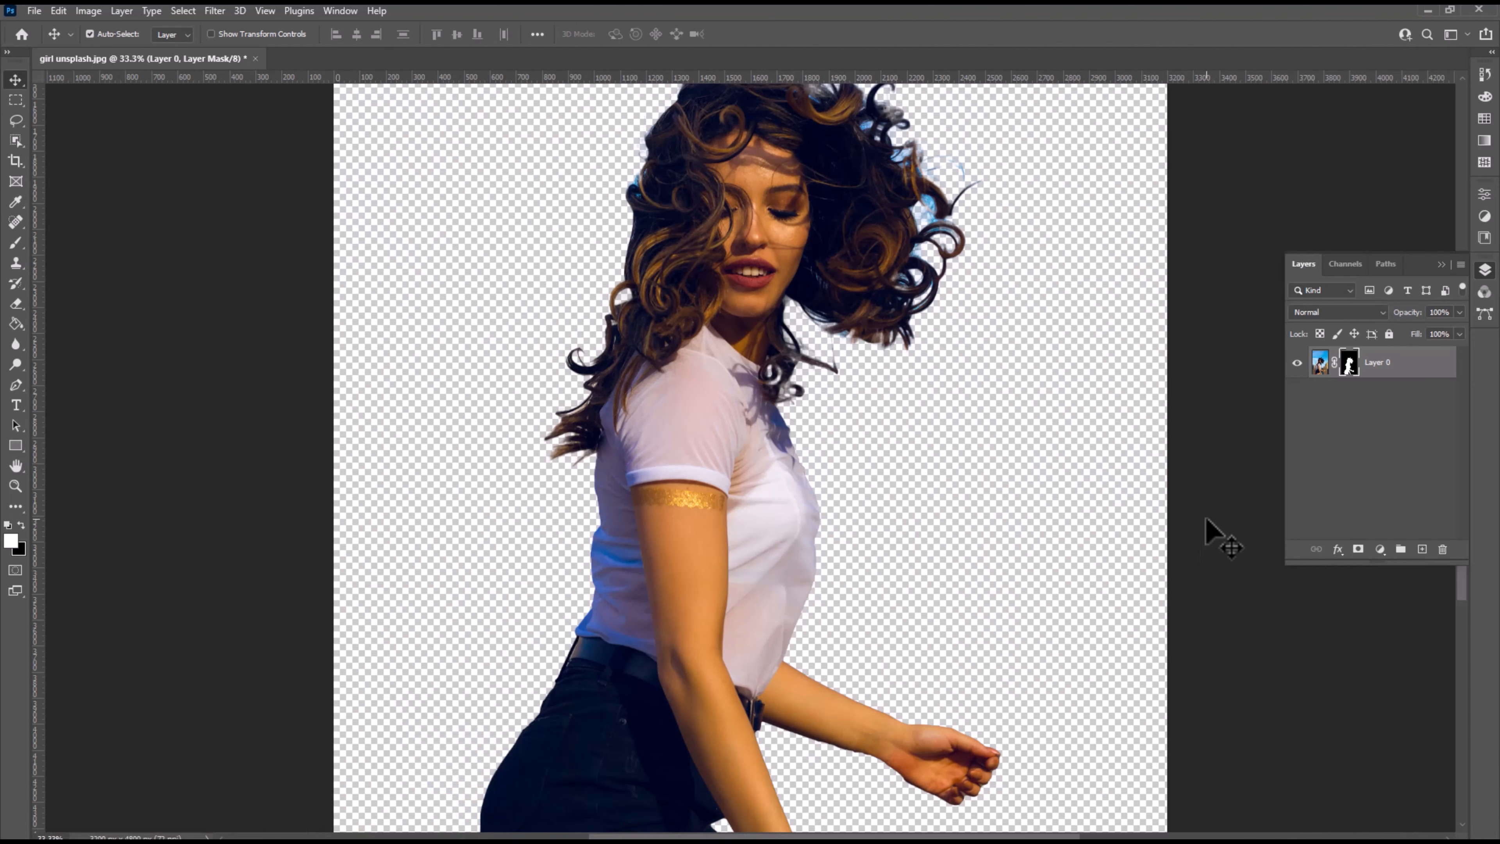
- Place the background landscape image in the document as an embedded file
mouse_move(1204, 839)
left_click(33, 10)
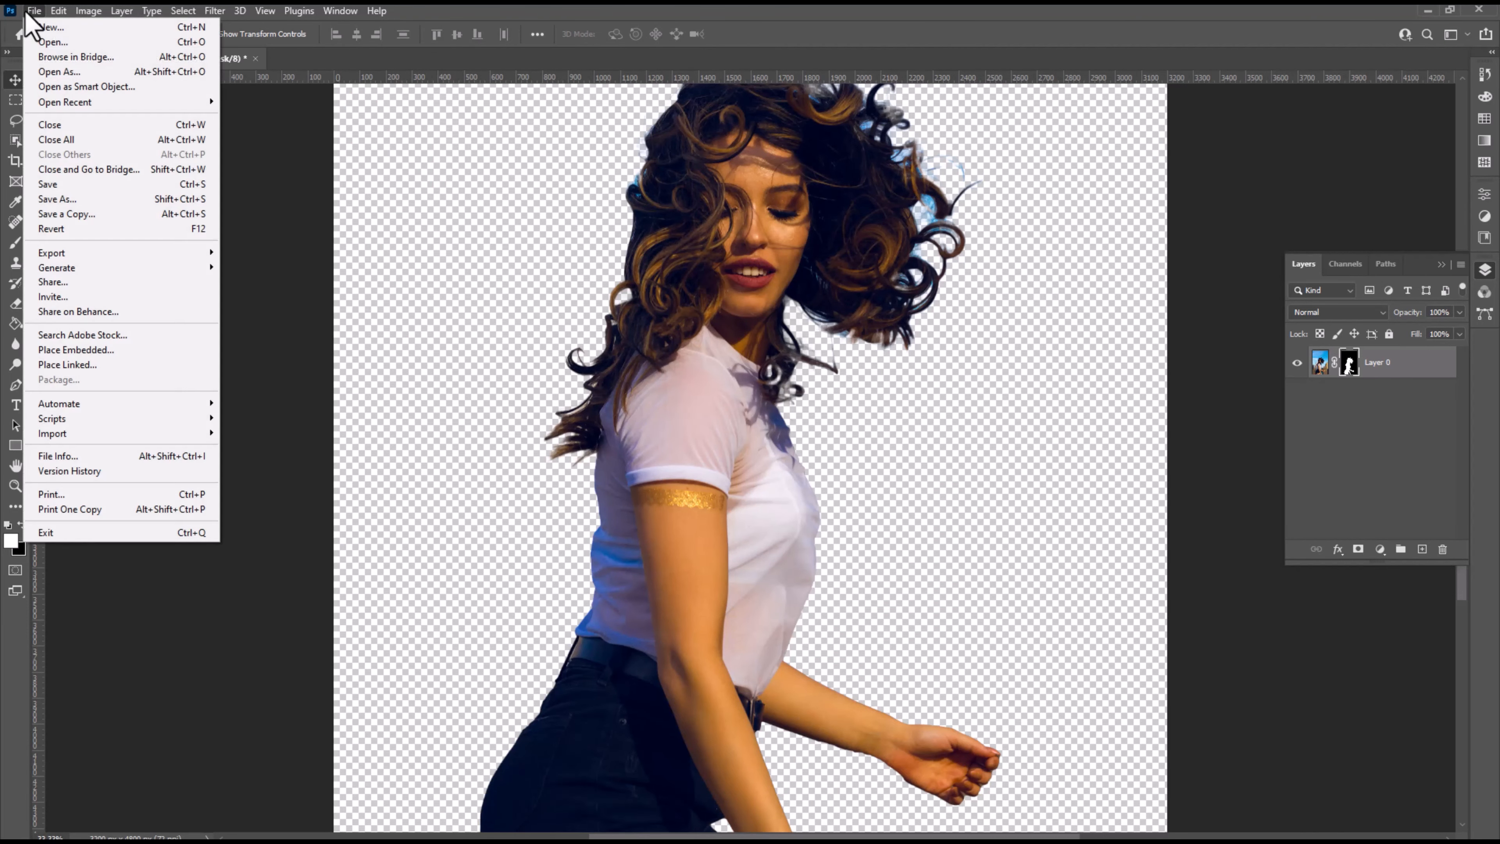
left_click(87, 354)
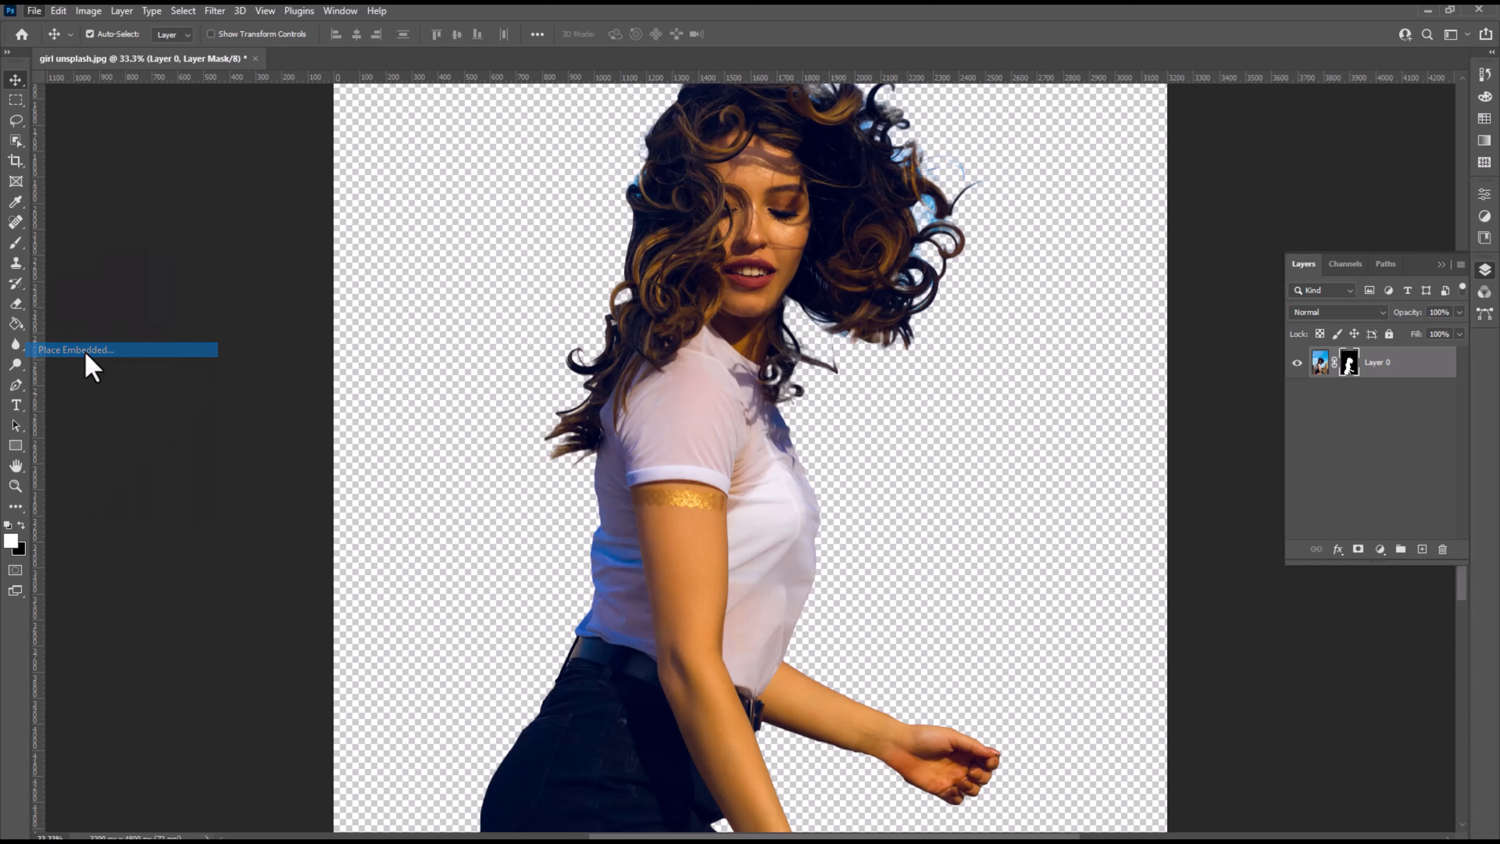
left_click(612, 399)
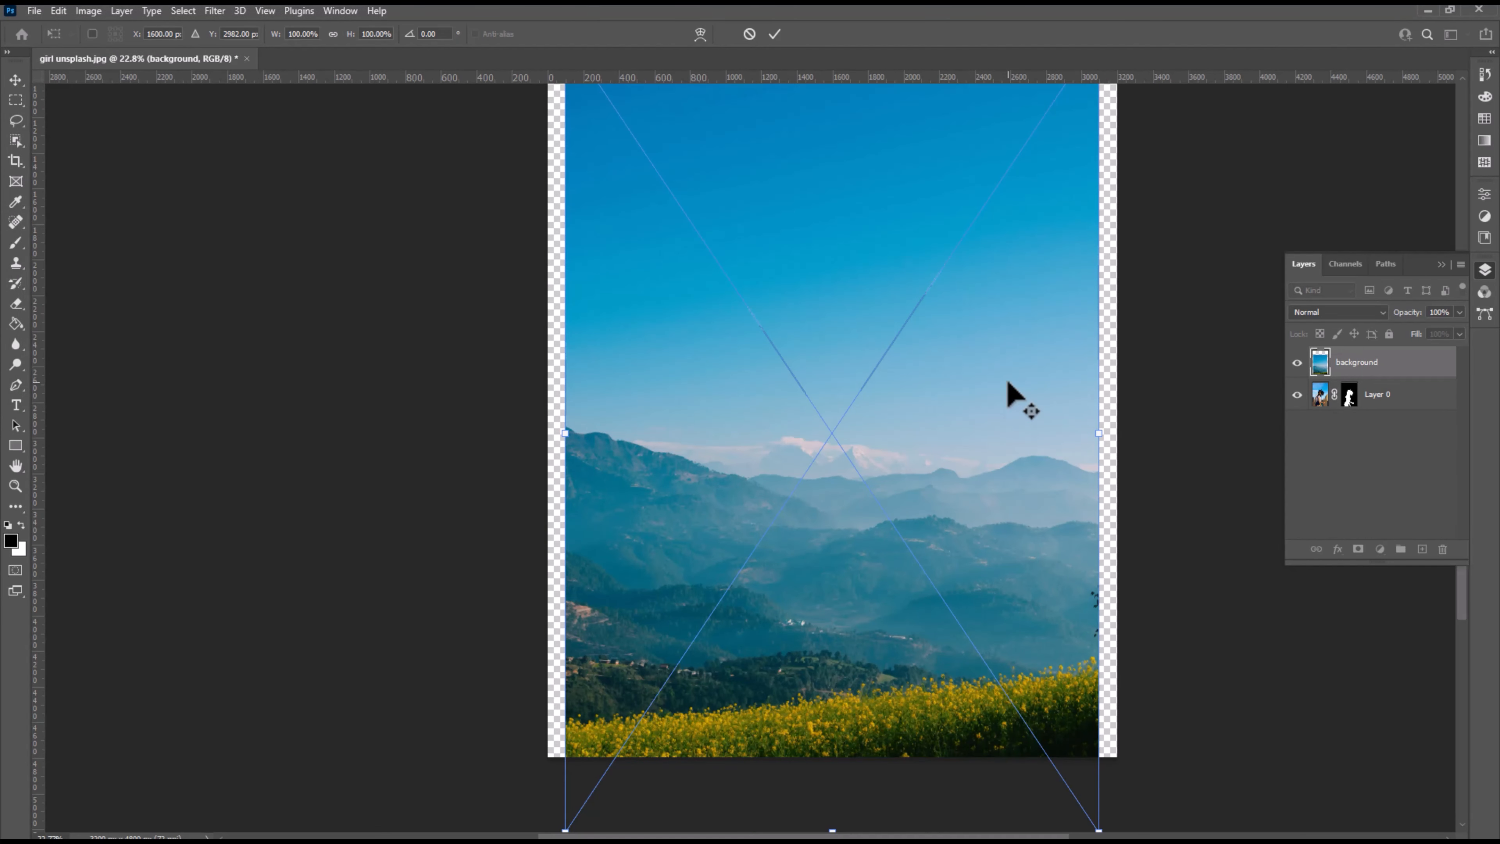
- Position the placed landscape and scale it to about 106.79% to cover the canvas, and move its layer below Layer 0
scroll(1008, 383, "down", 1)
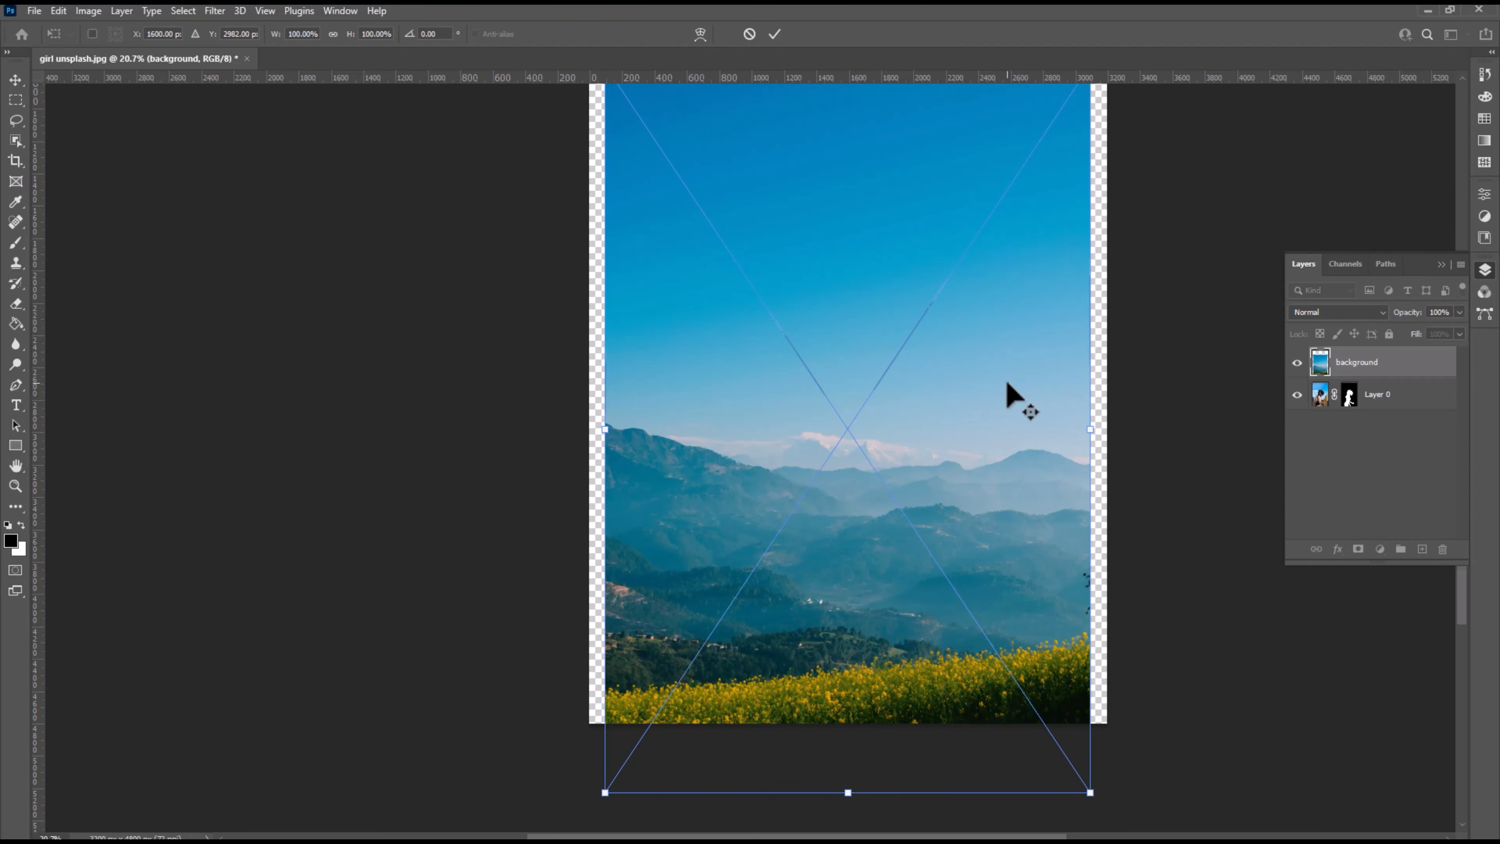
left_click_drag(1007, 382, 896, 457)
left_click_drag(1082, 227, 1077, 311)
left_click_drag(773, 362, 759, 242)
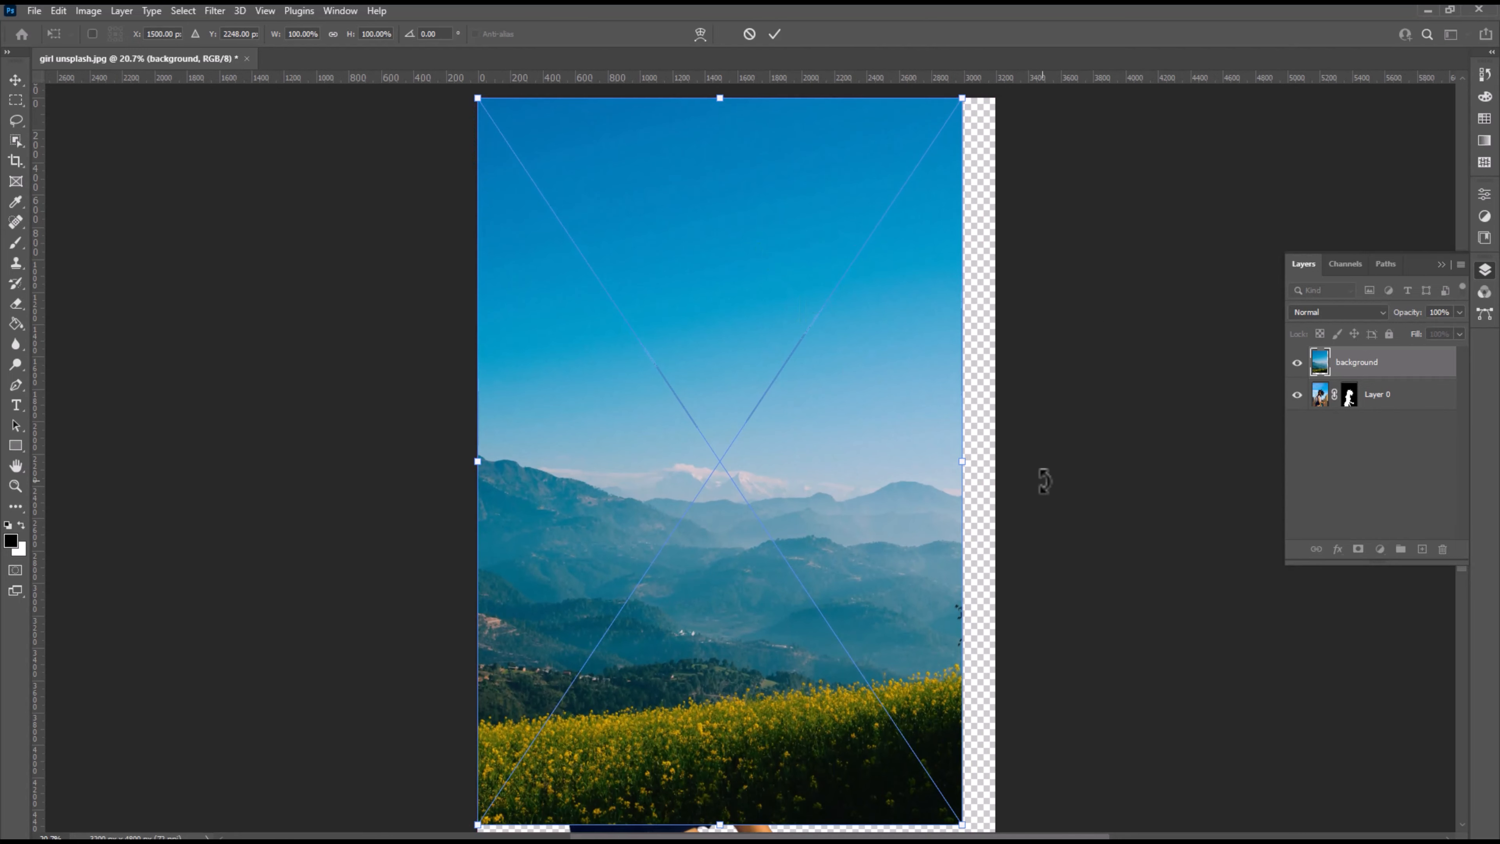
scroll(1044, 480, "down", 2)
left_click_drag(962, 710, 998, 764)
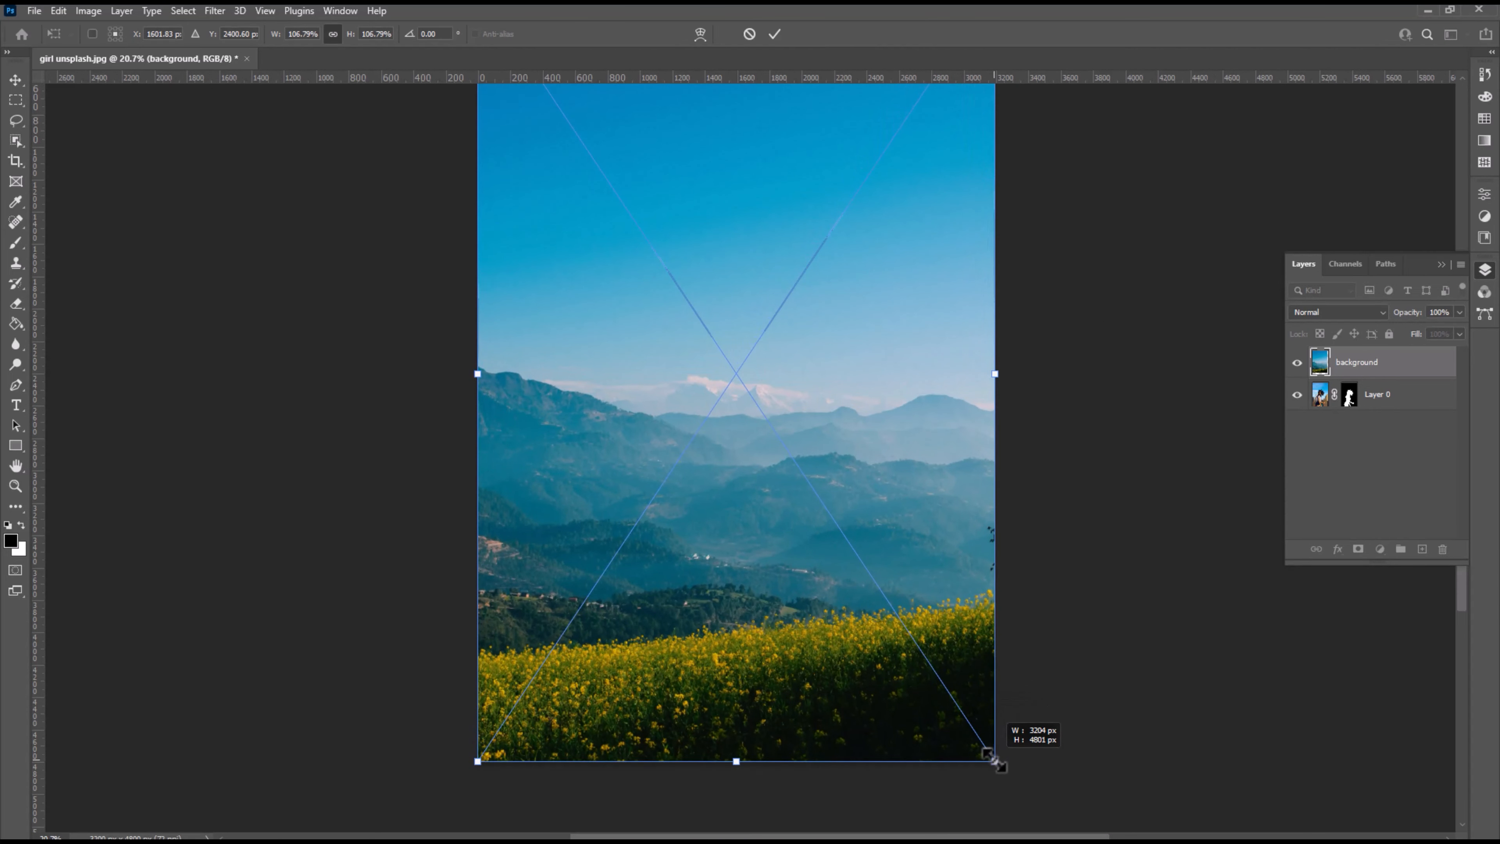
left_click_drag(1371, 367, 1373, 414)
left_click(1376, 362)
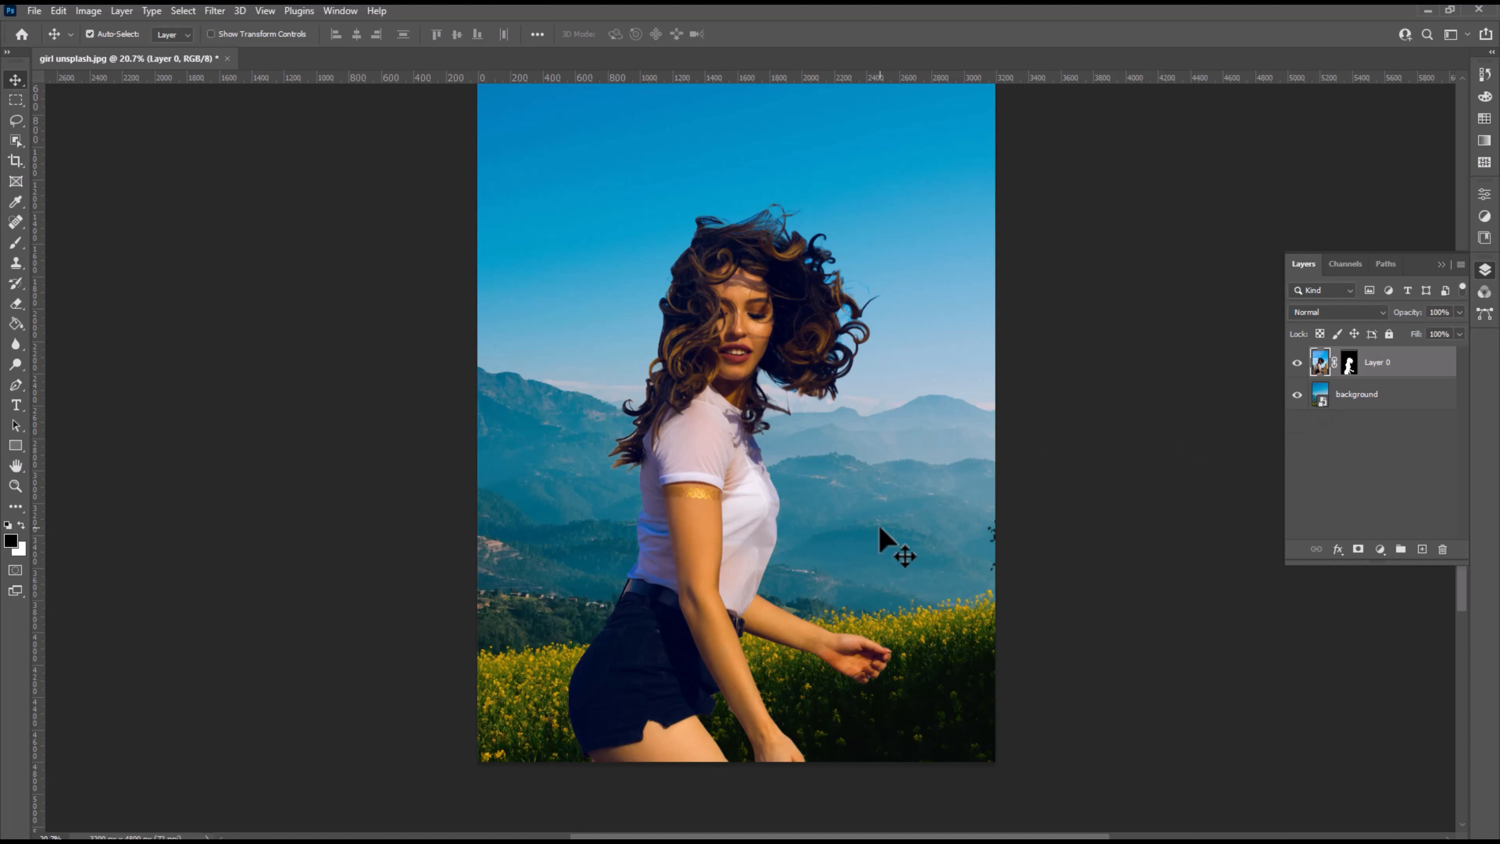
- Add a Levels adjustment layer above Layer 0 and clip it to Layer 0
left_click(1378, 551)
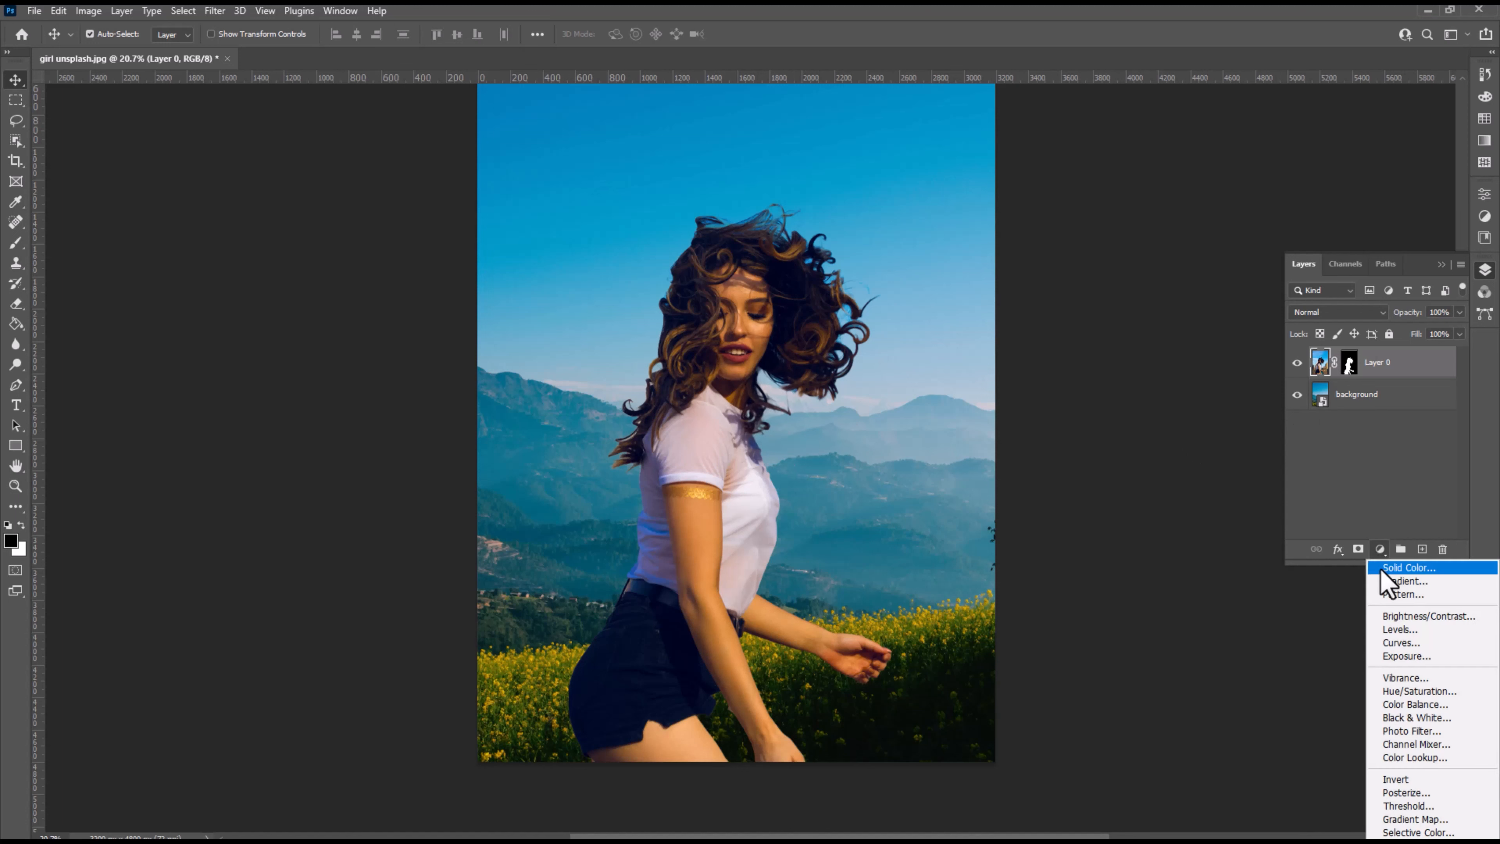
left_click(1393, 630)
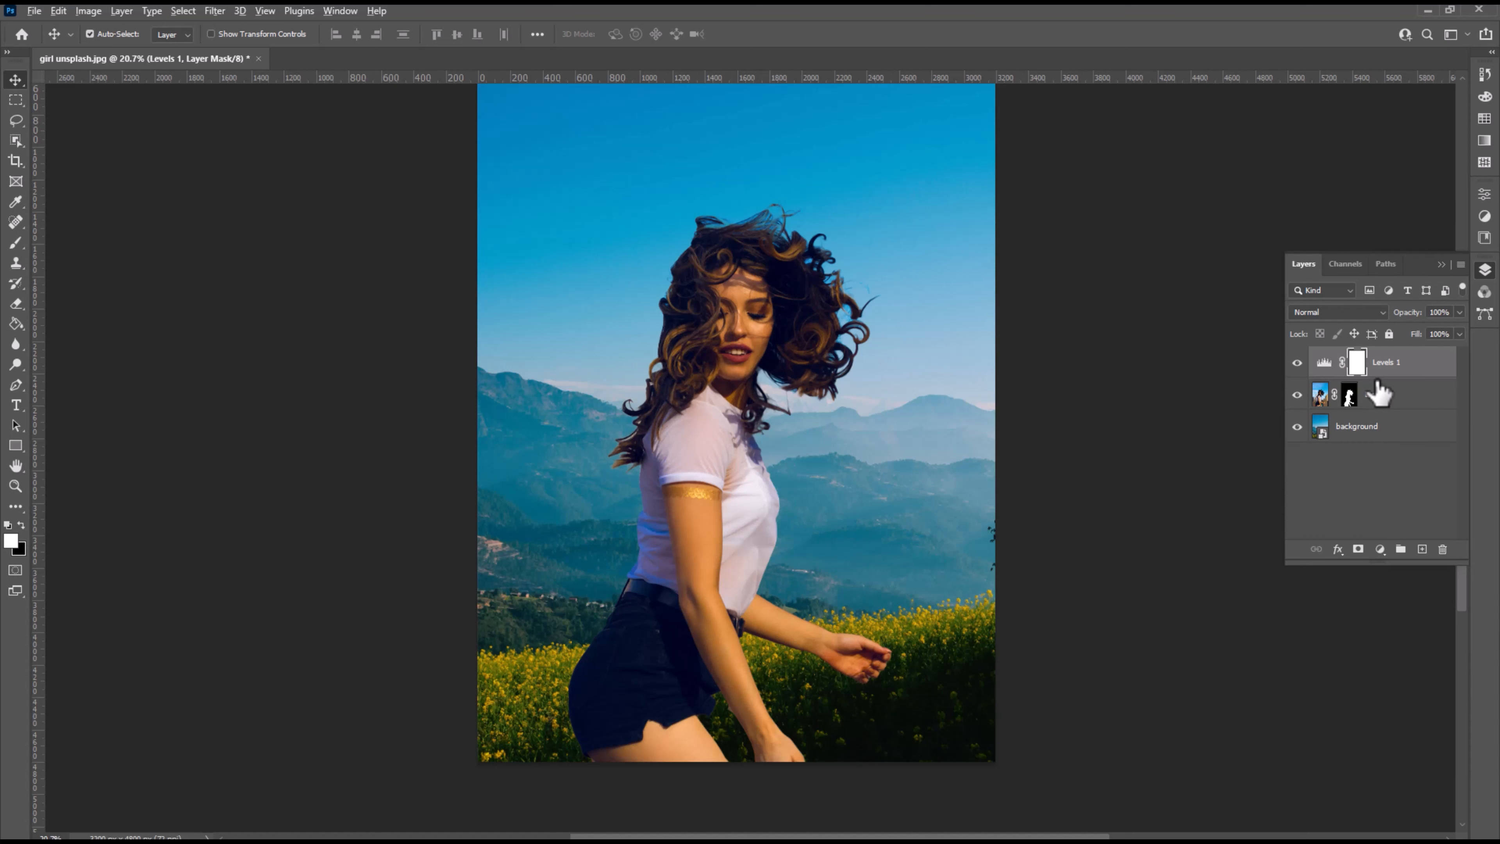
left_click(1375, 376, "alt")
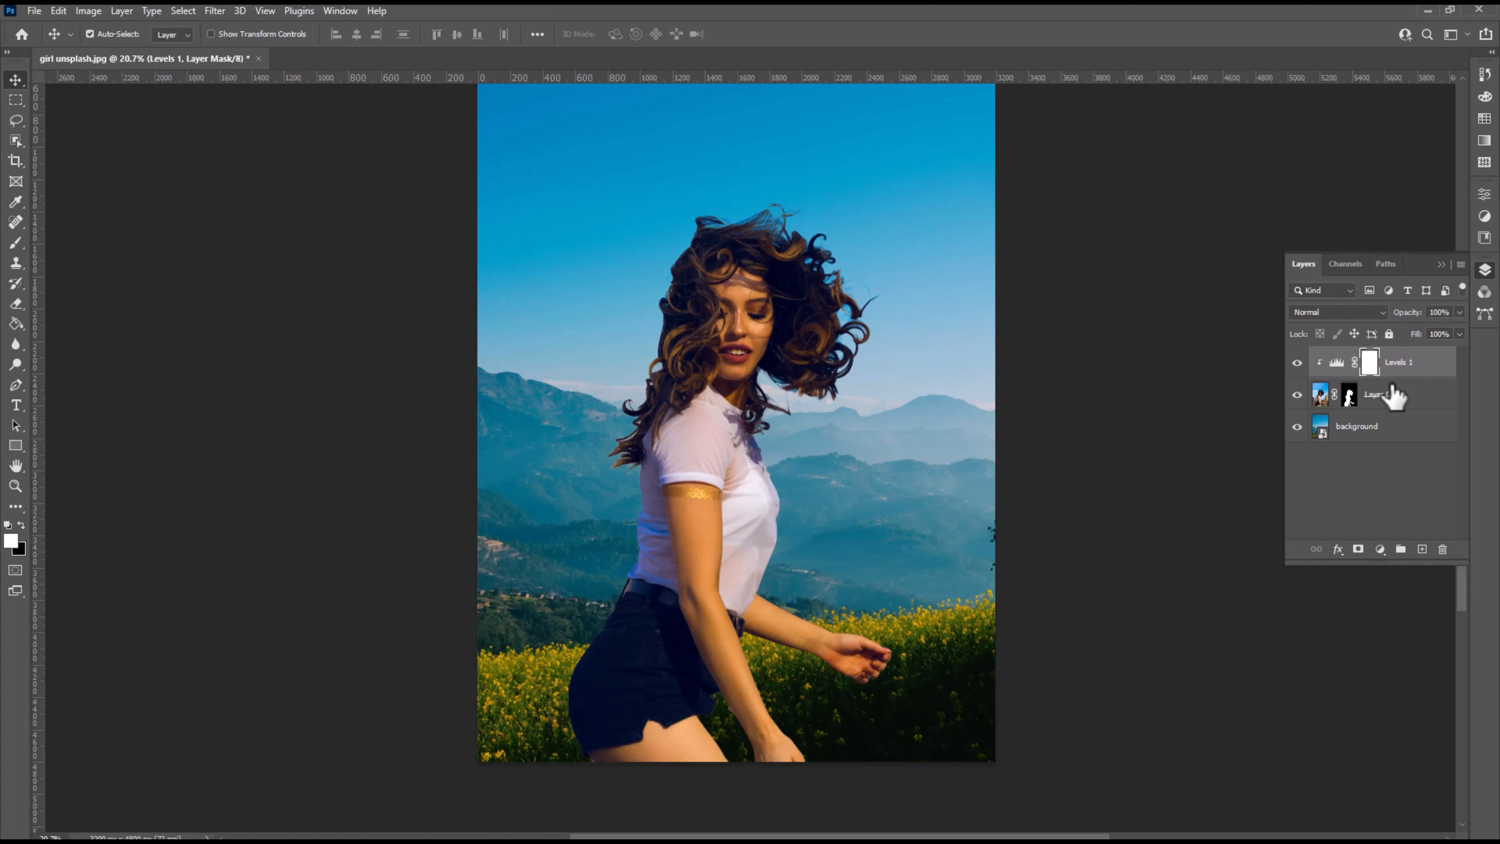
- Sample the Levels black point from the dark trees, the gray point from the distant mountains and the white point from the pale horizon sky
left_click(1485, 194)
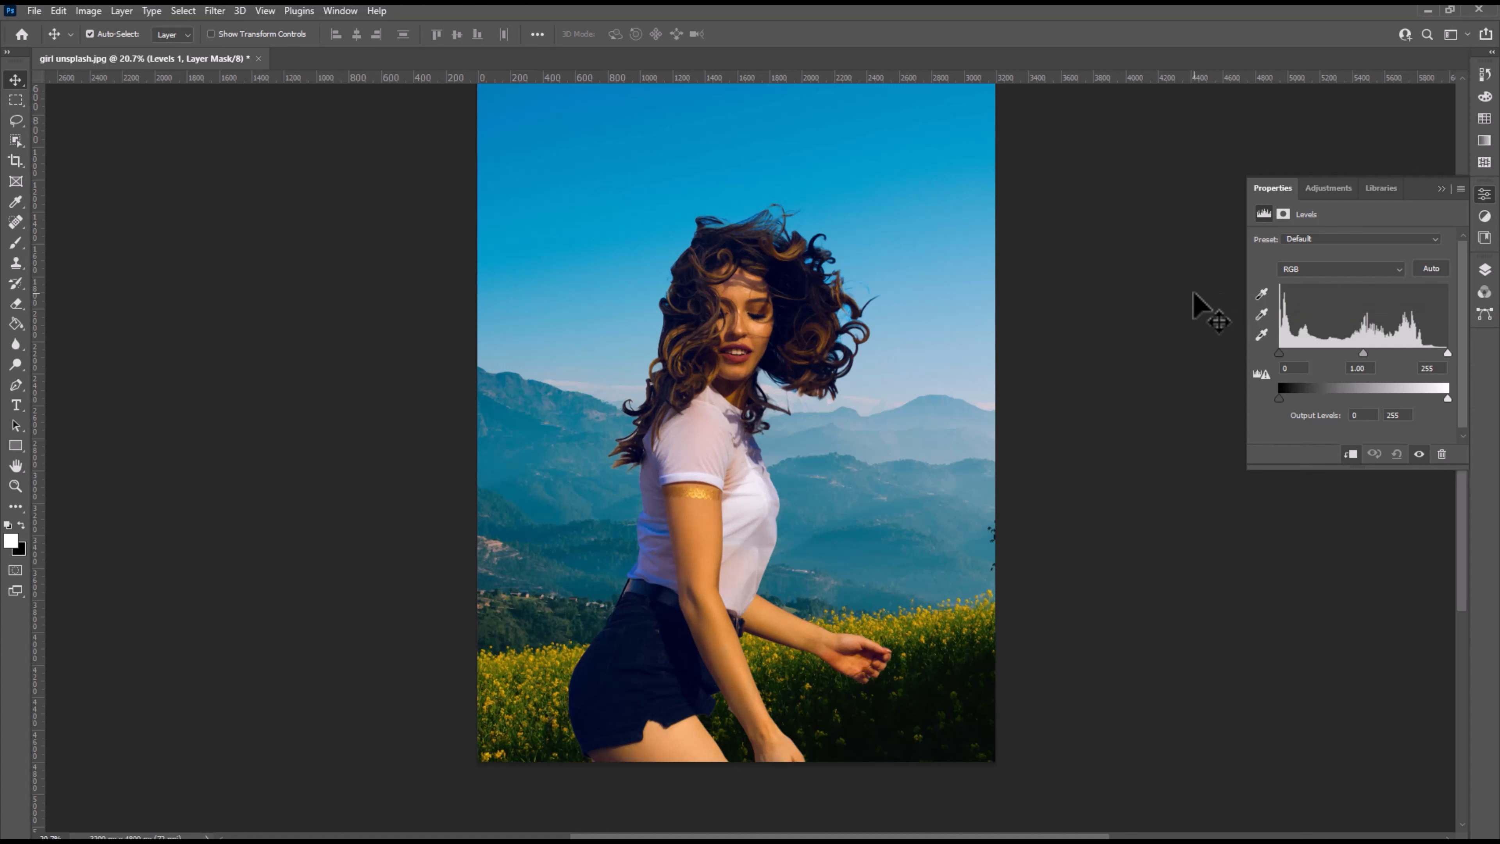
left_click(1261, 293)
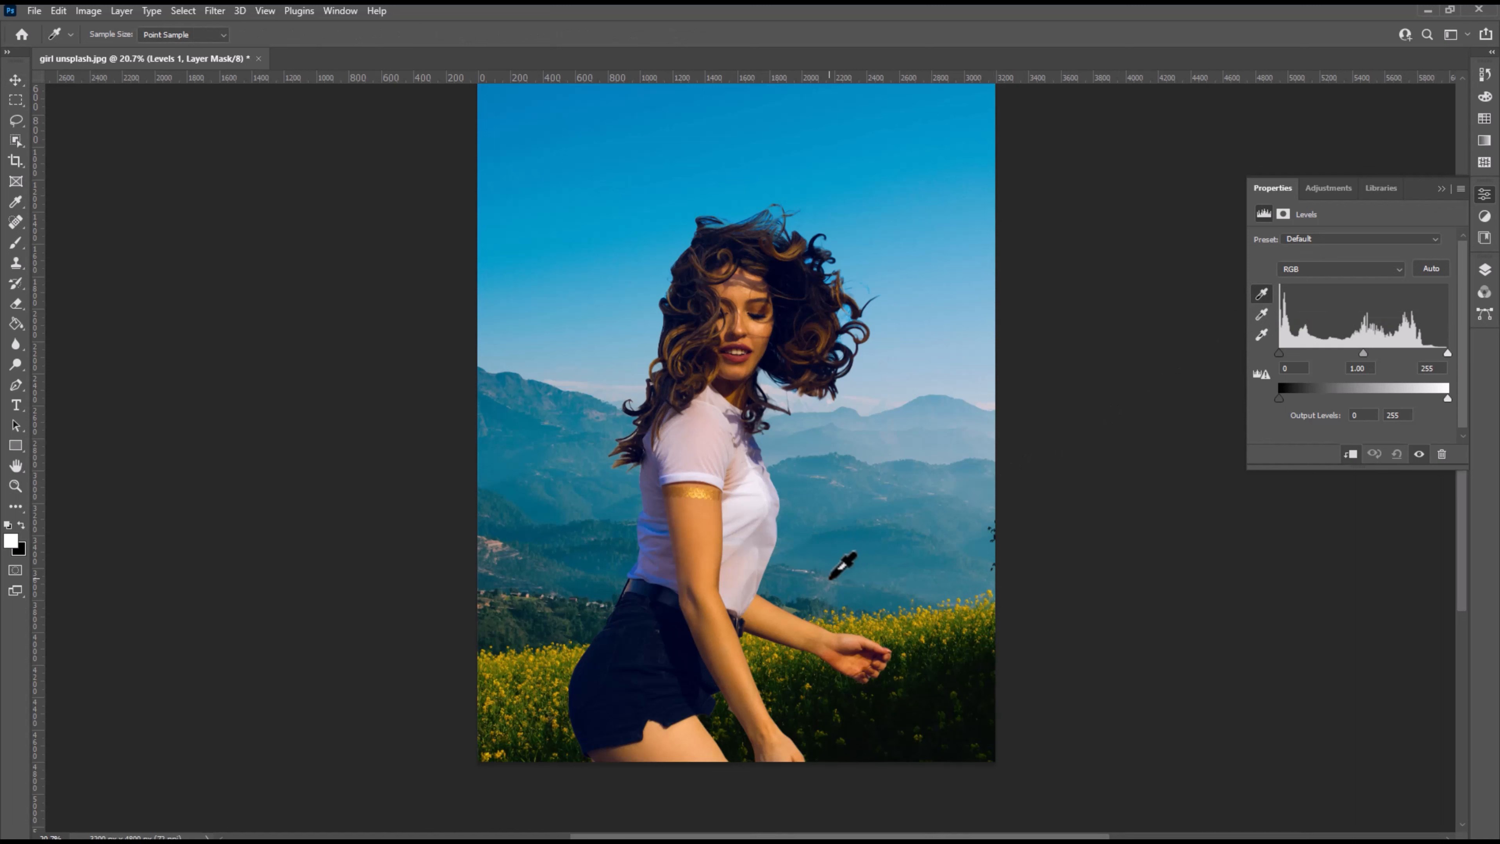
left_click(516, 611)
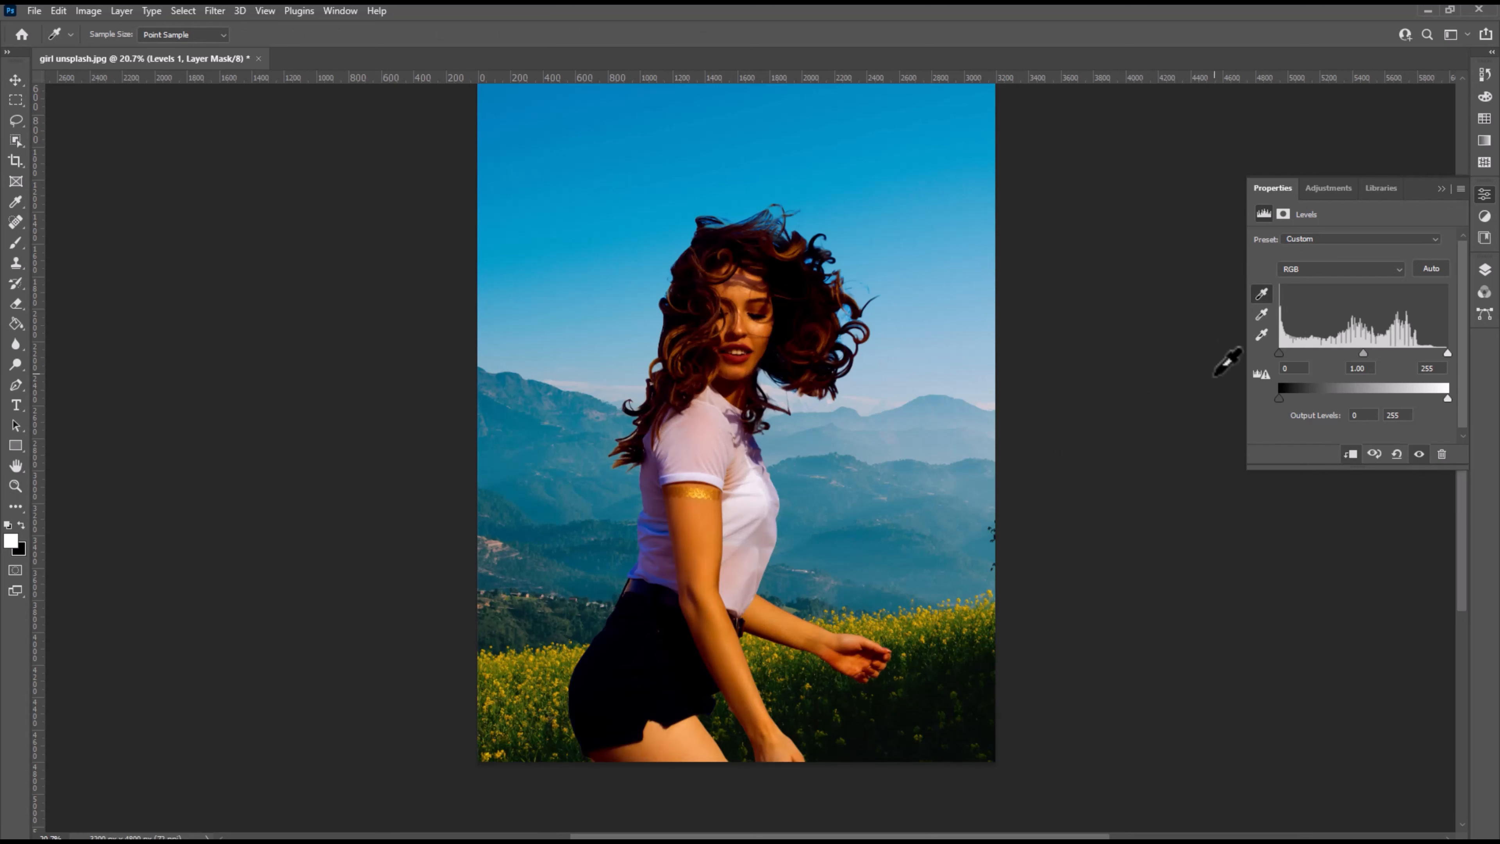
left_click(1261, 314)
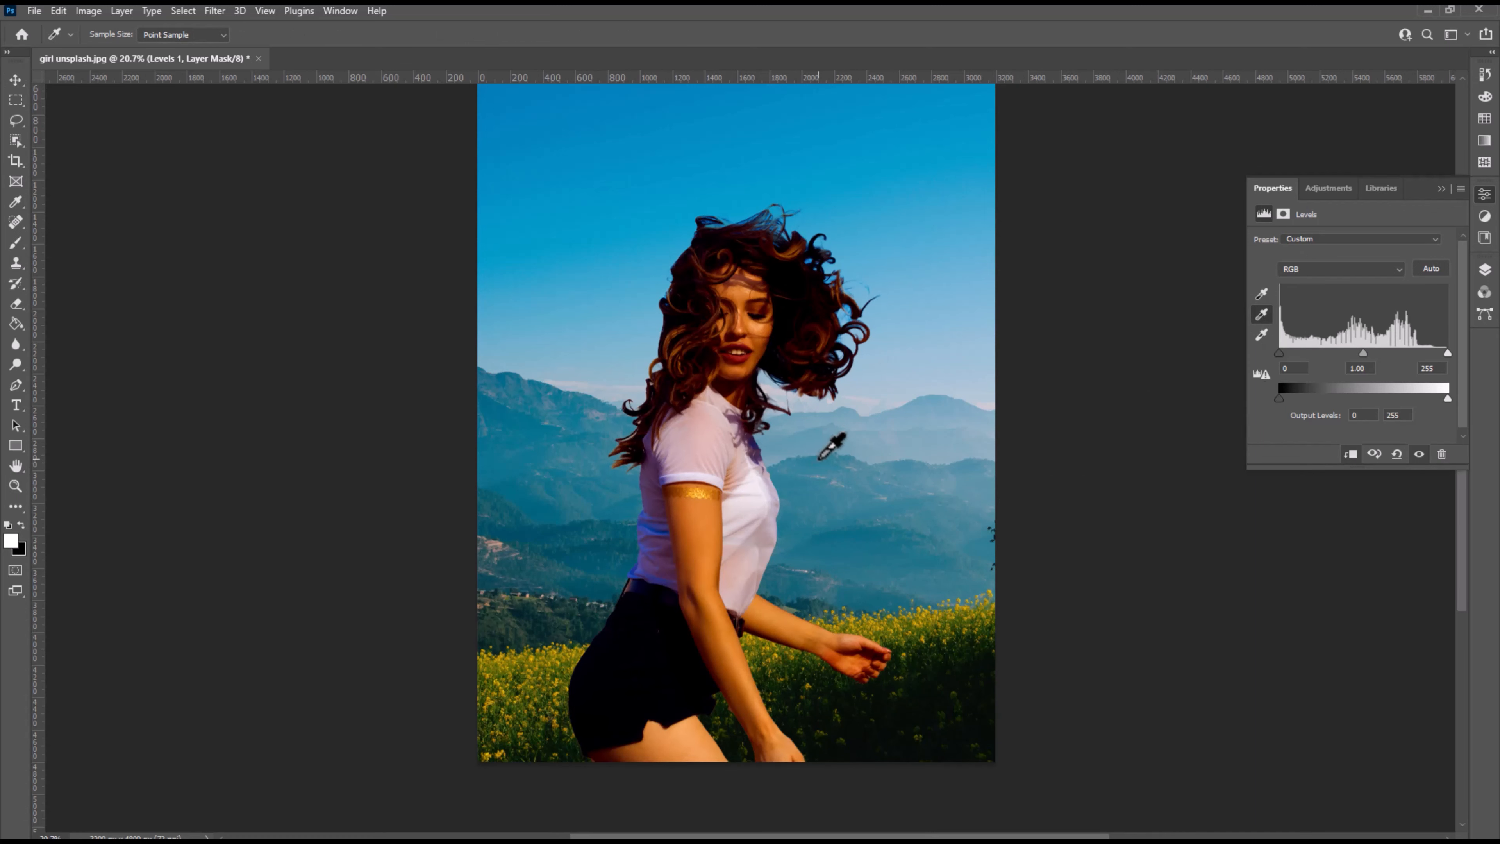
left_click(838, 472)
left_click(1261, 335)
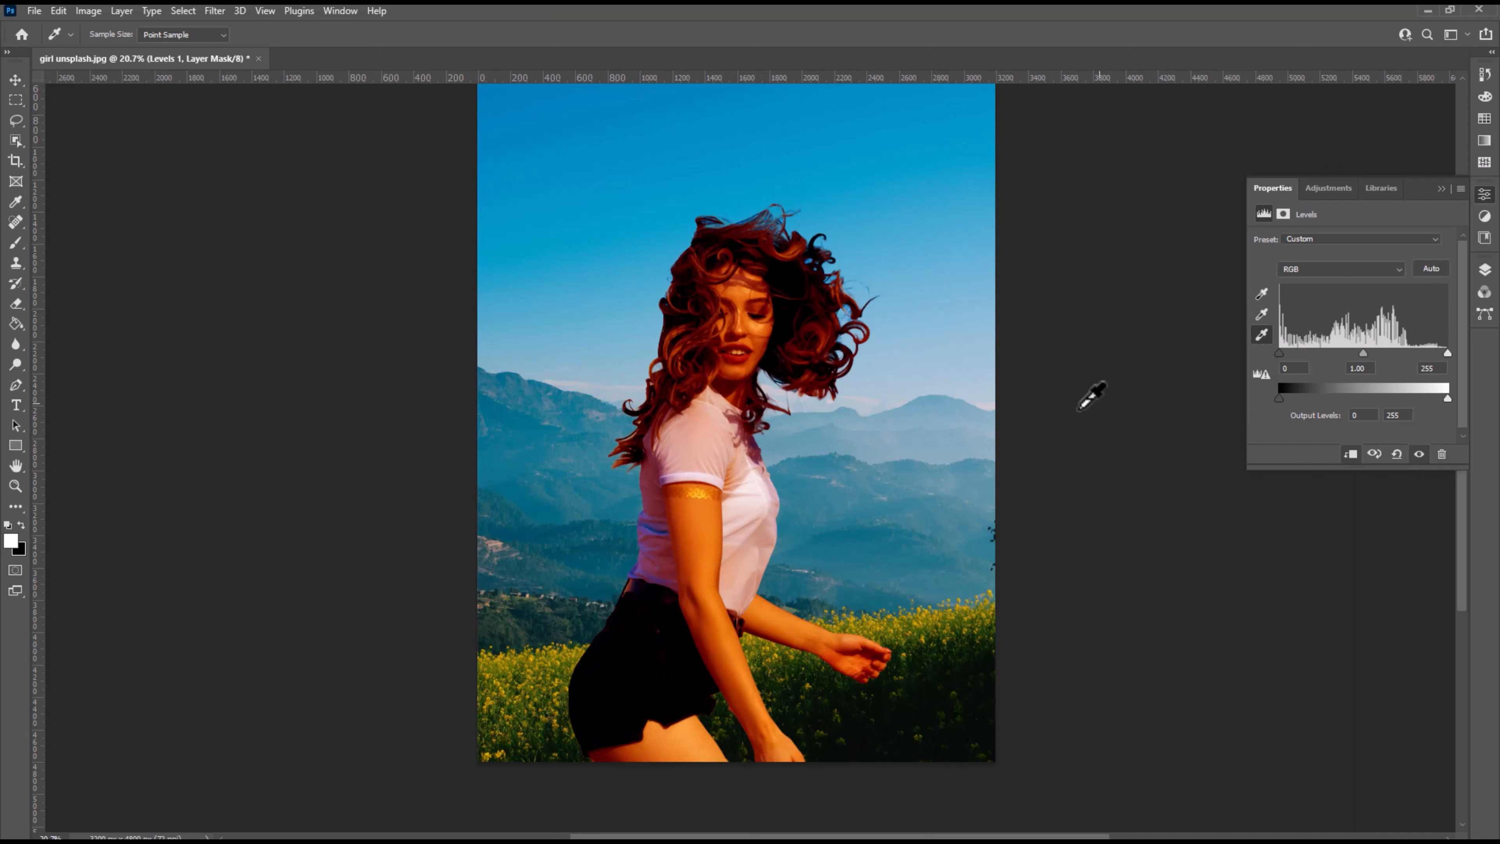
left_click(883, 392)
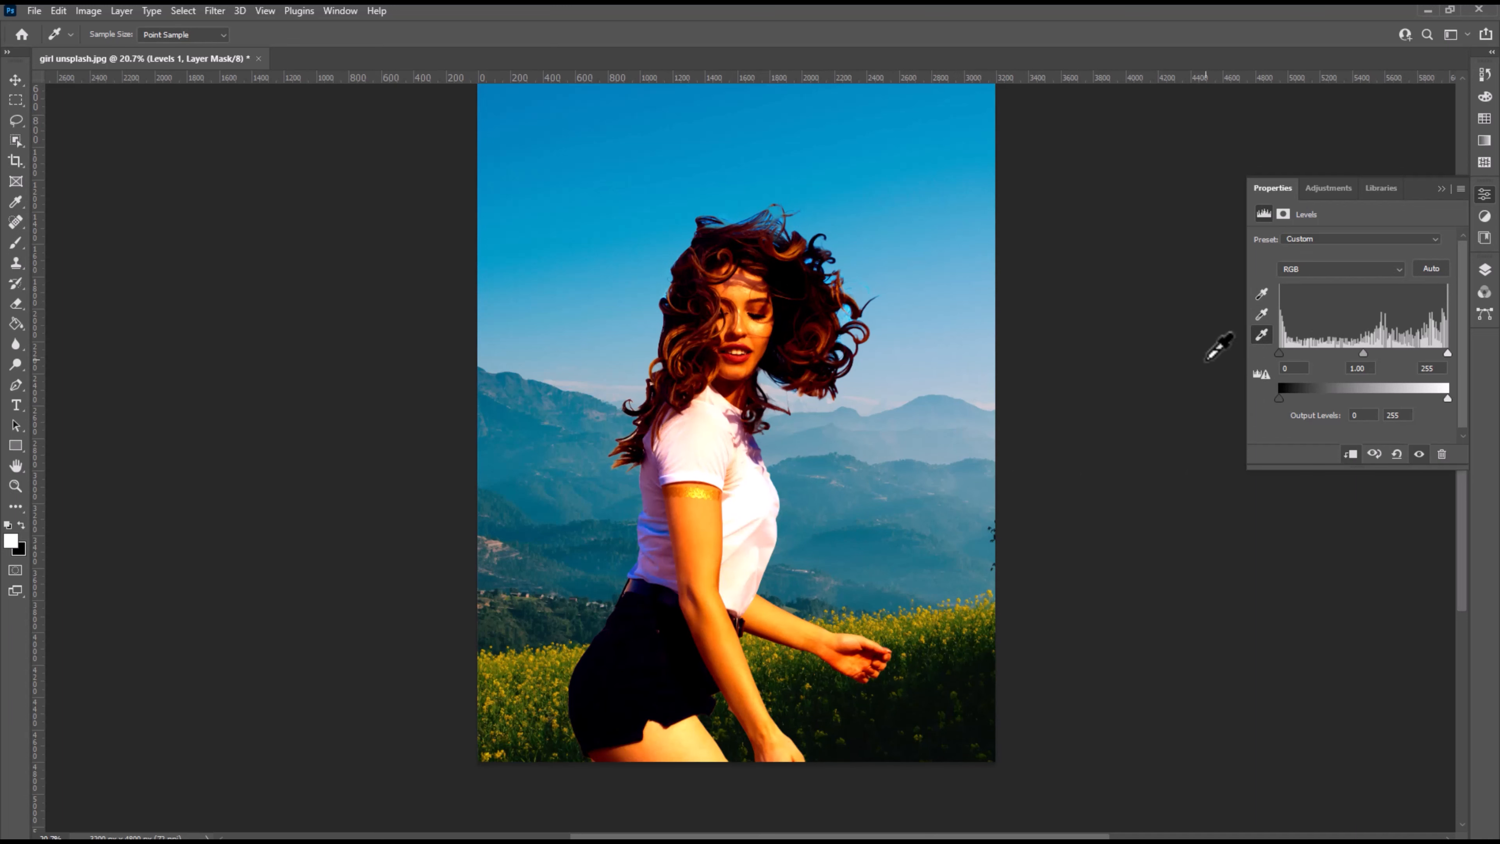
- Resample the Levels gray point from the mountains beside the woman's waist and the black point from the dark trees above the field
left_click(1260, 314)
left_click(573, 552)
left_click(1261, 293)
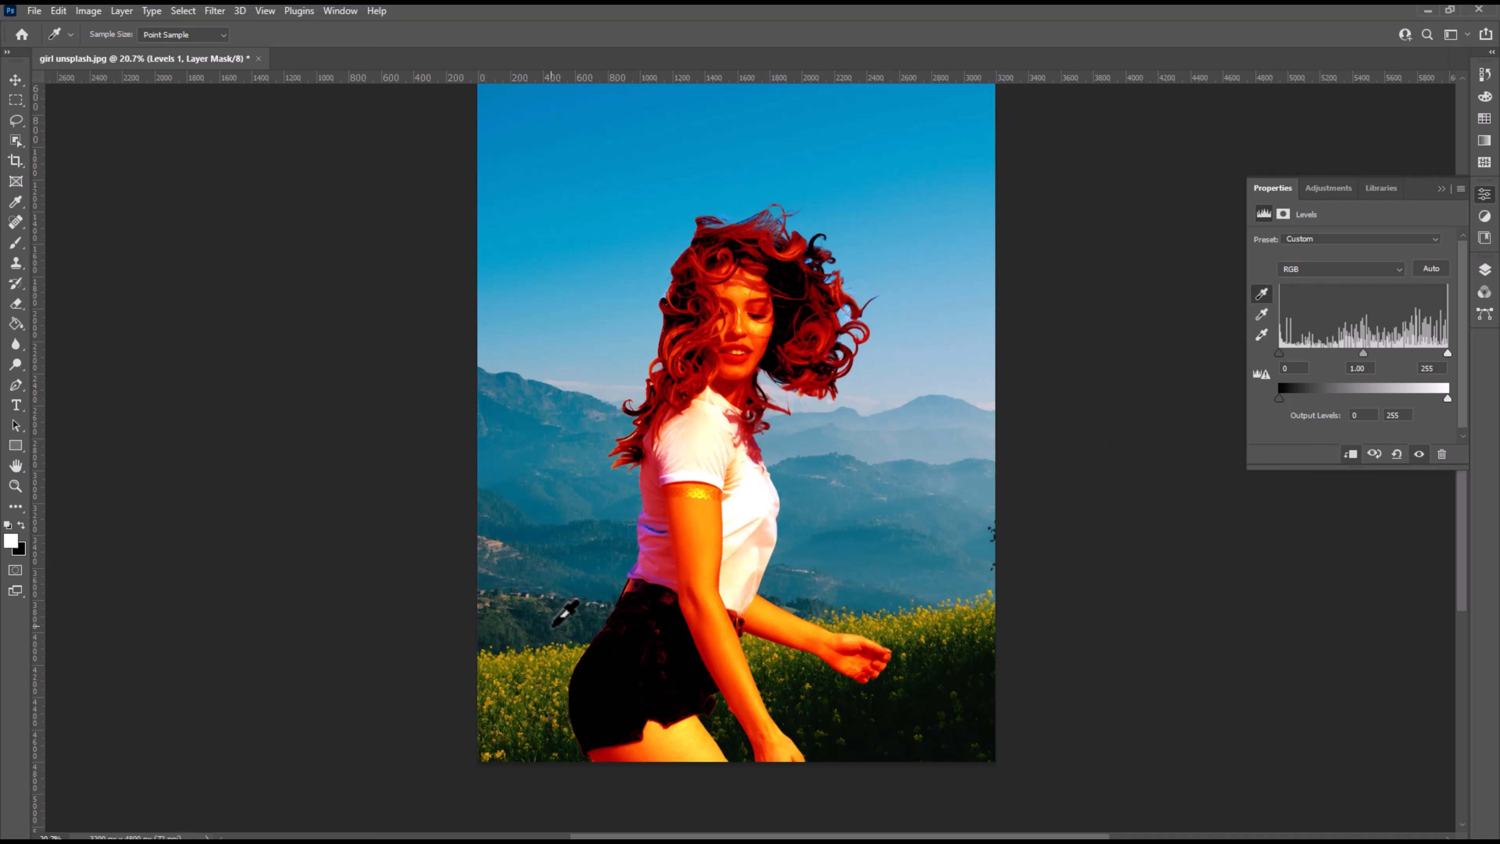
left_click(522, 612)
- Lower the Levels 1 layer's opacity to 50% and toggle its visibility to compare the woman's colors before and after
left_click(1484, 270)
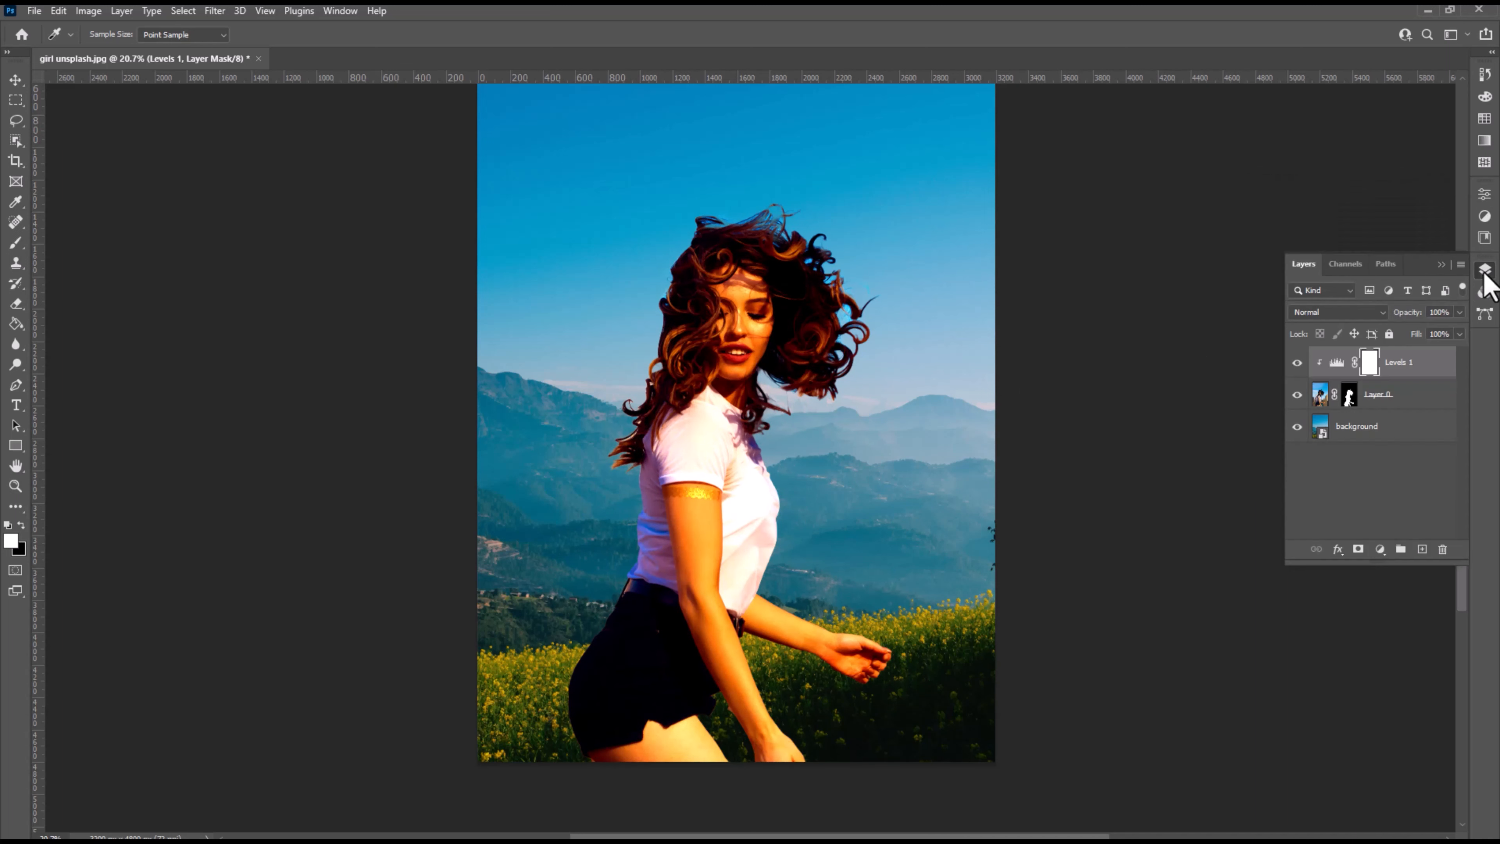
left_click(1460, 313)
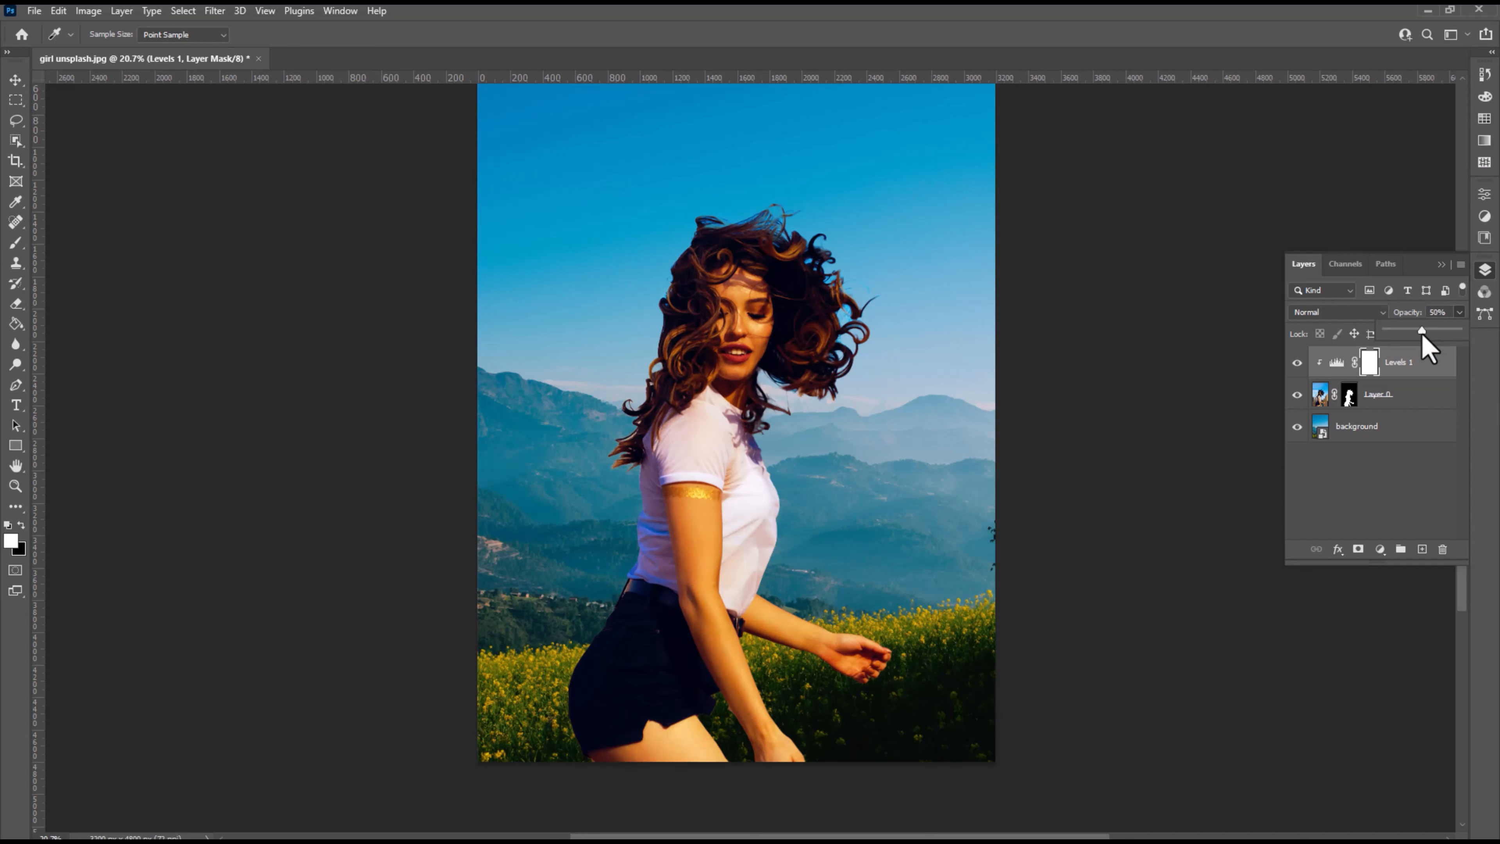
key("v")
left_click(1297, 362)
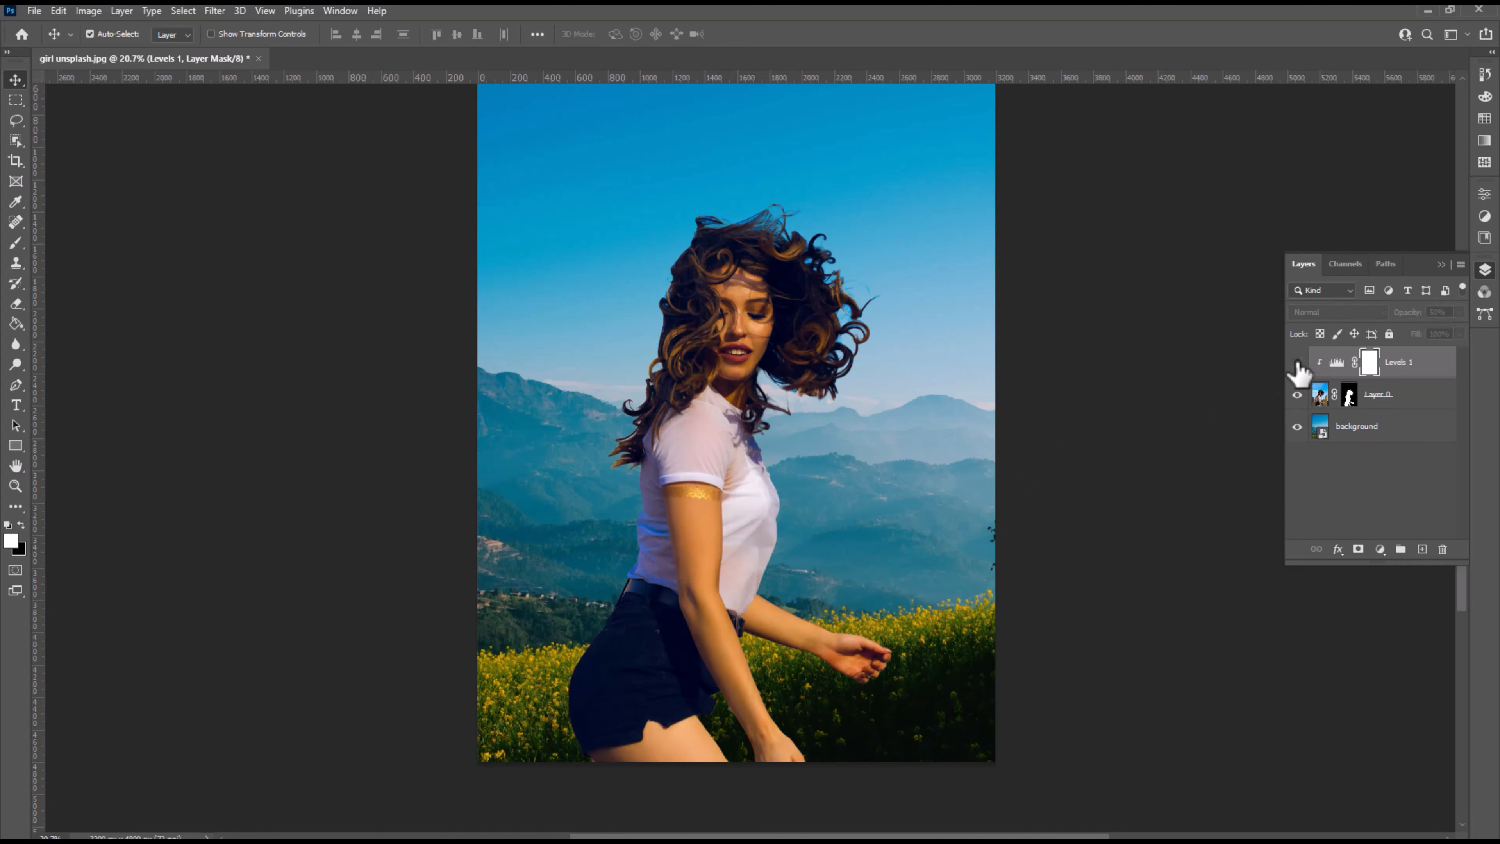
left_click(1297, 362)
left_click(1297, 362)
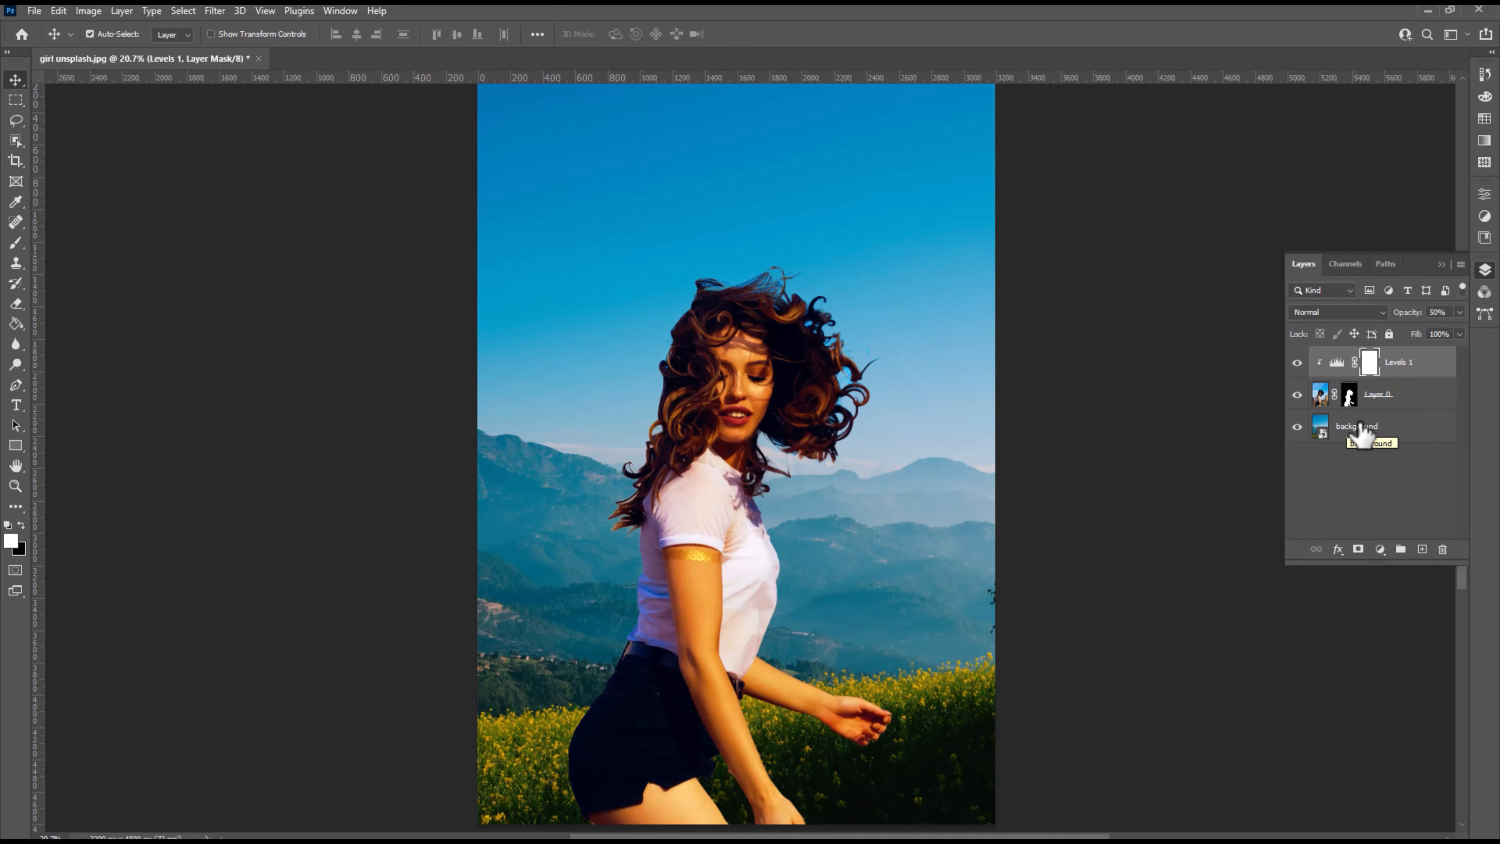
- Start a Tilt-Shift blur on the background layer and move its focus center down to the lower edge of the flower field
left_click(1358, 426)
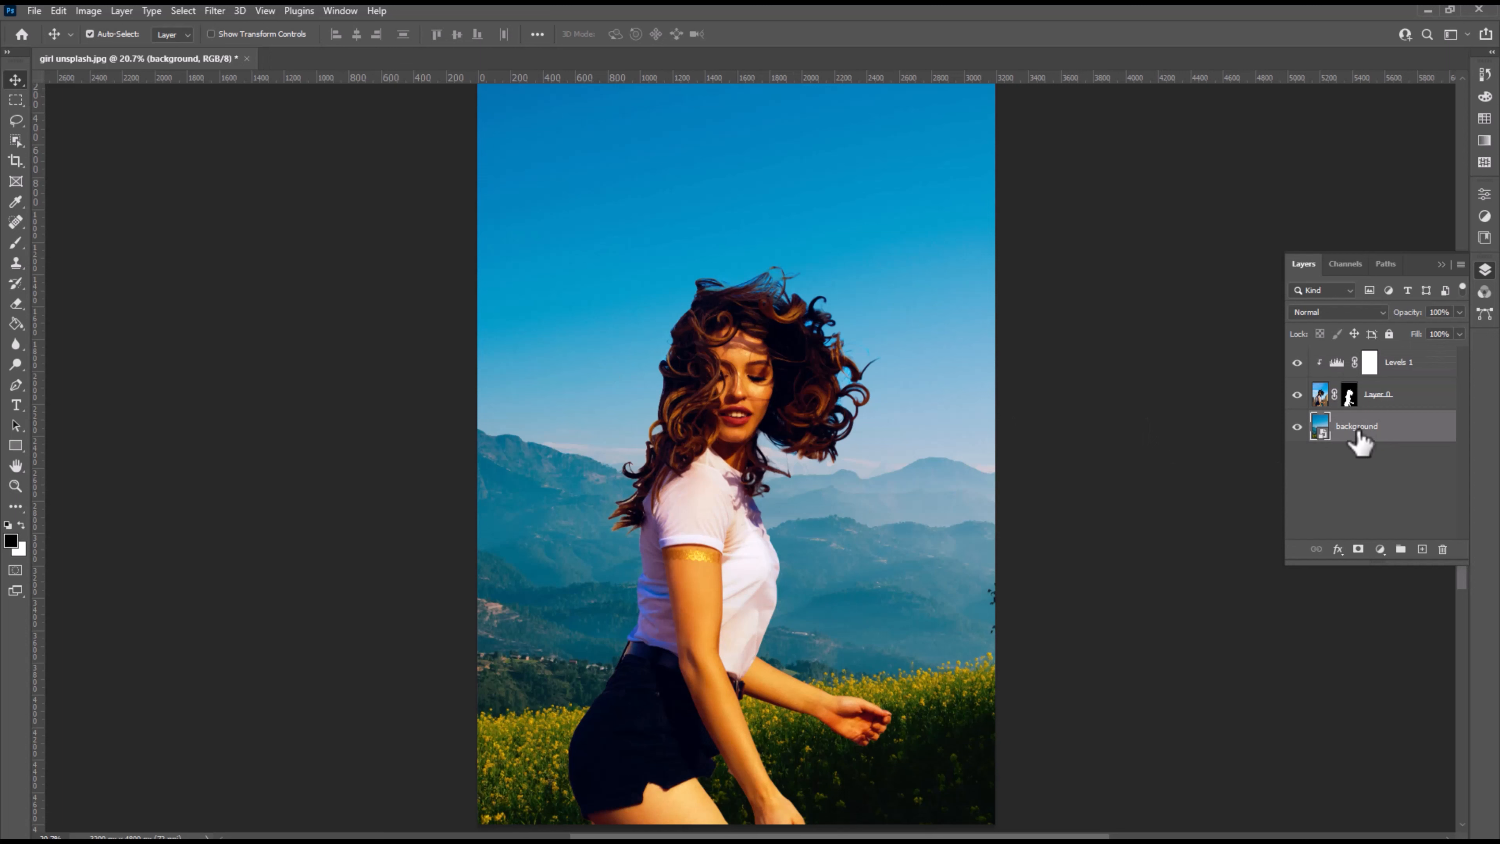
left_click(215, 10)
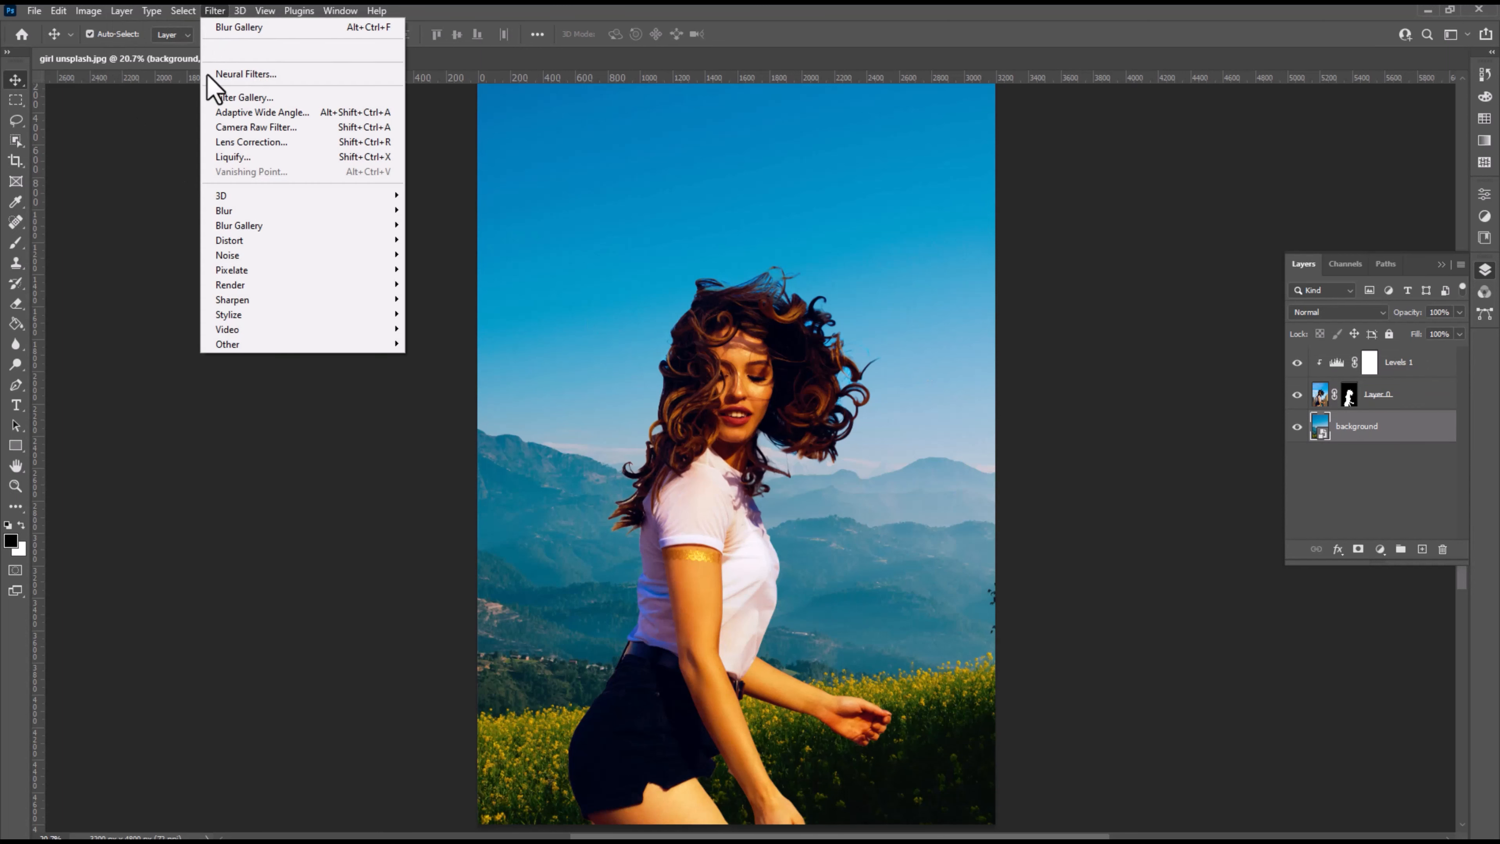
mouse_move(394, 225)
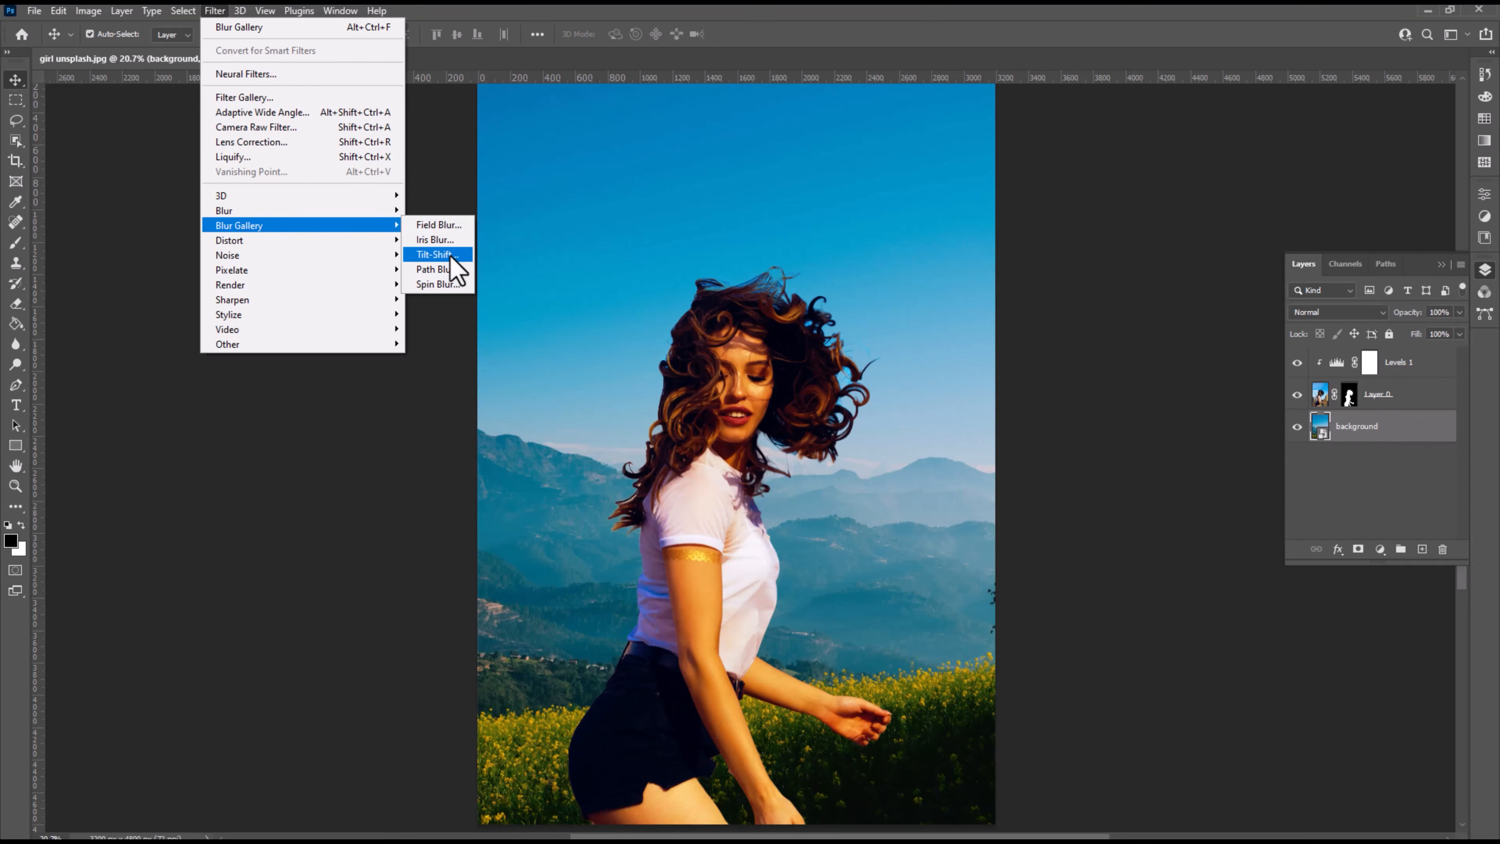
left_click(437, 254)
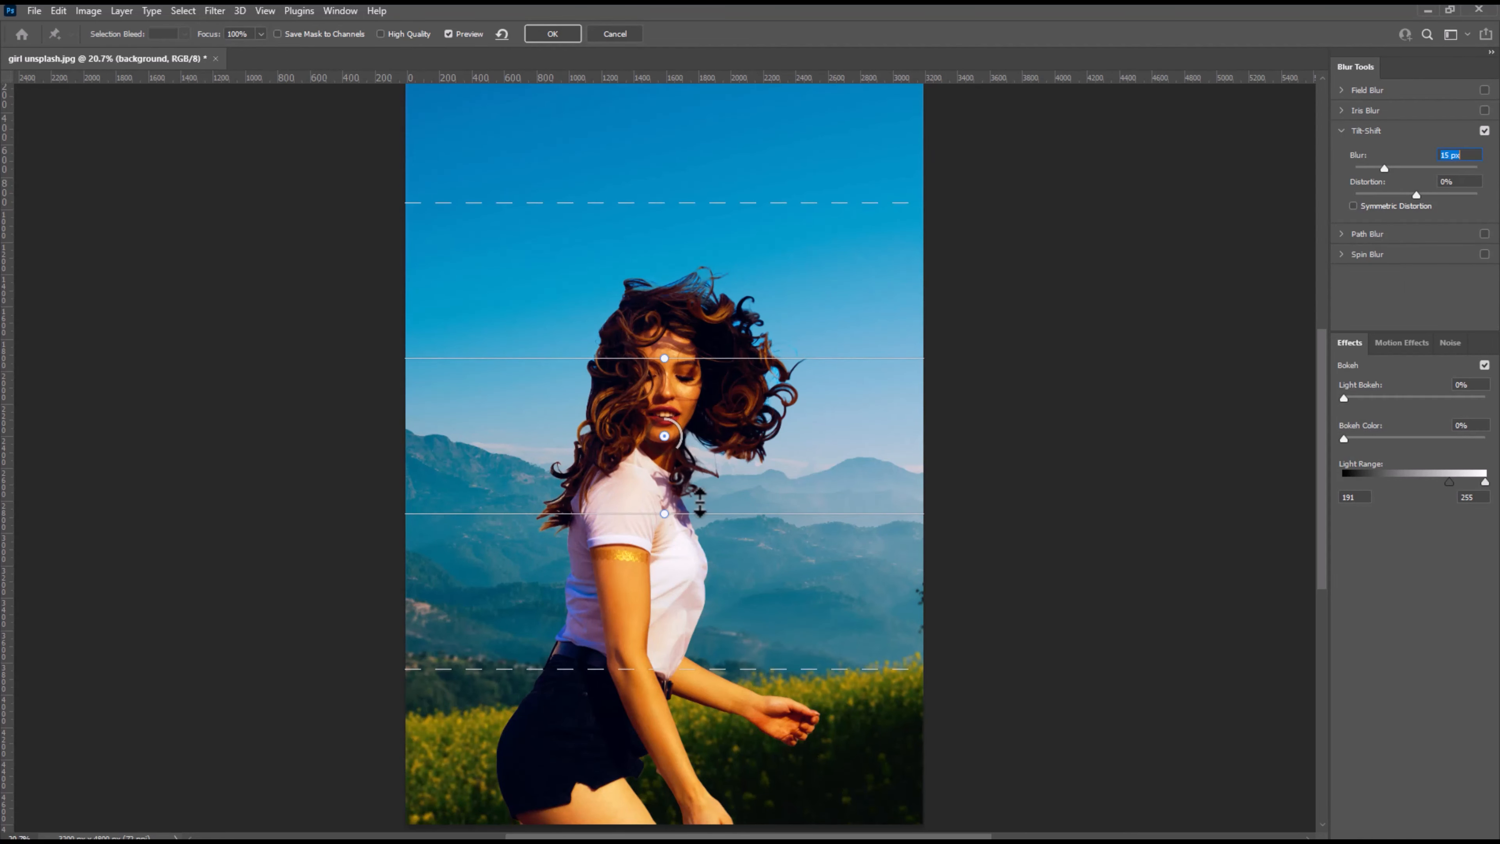
left_click_drag(664, 437, 673, 808)
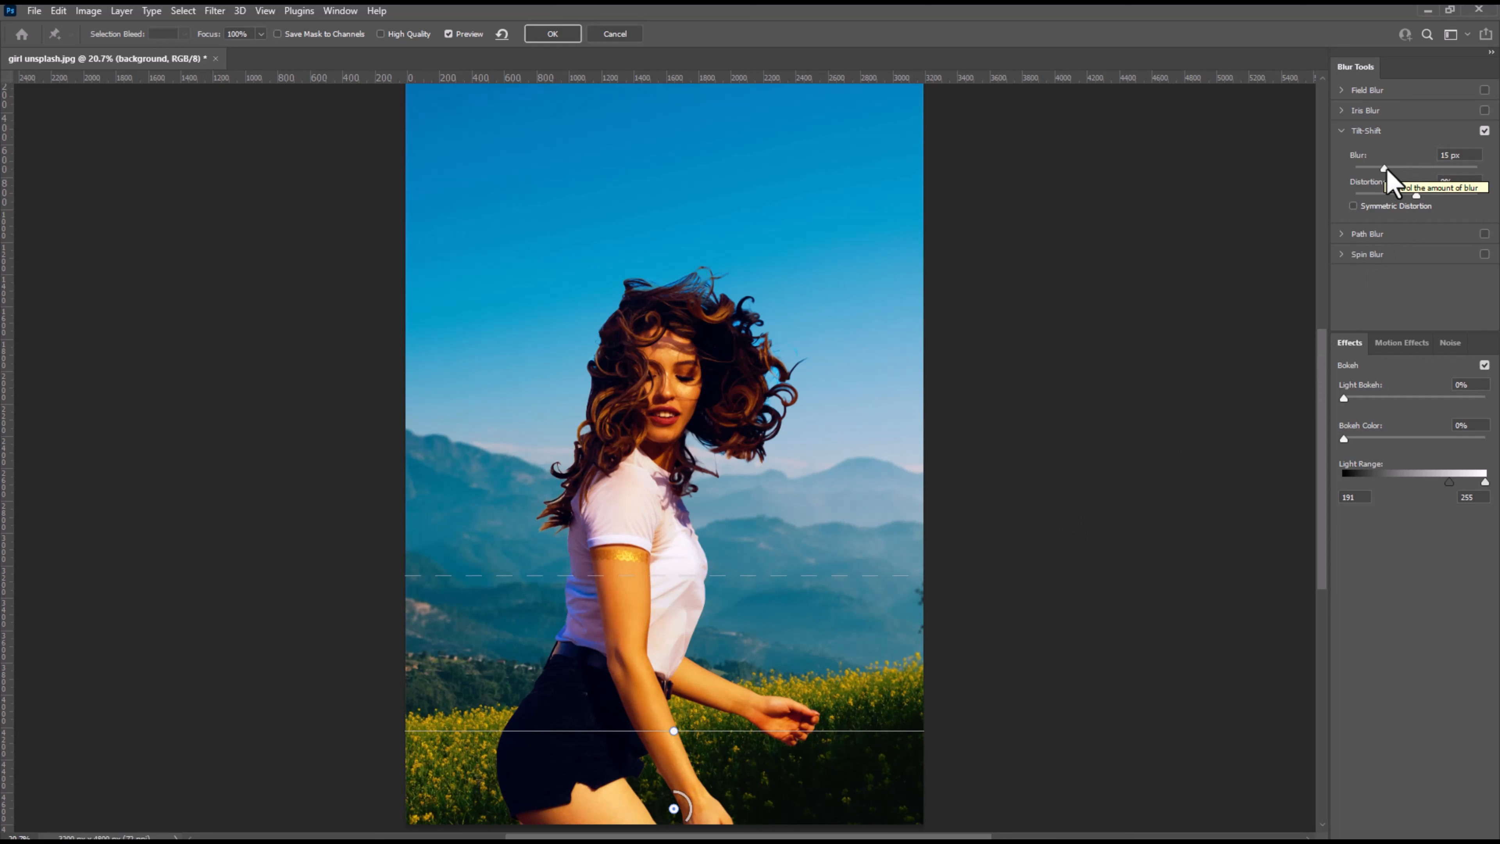
- Set the Tilt-Shift blur to 39 px, extend its upper transition line to just above the mountains and apply the filter
left_click_drag(1386, 170, 1404, 168)
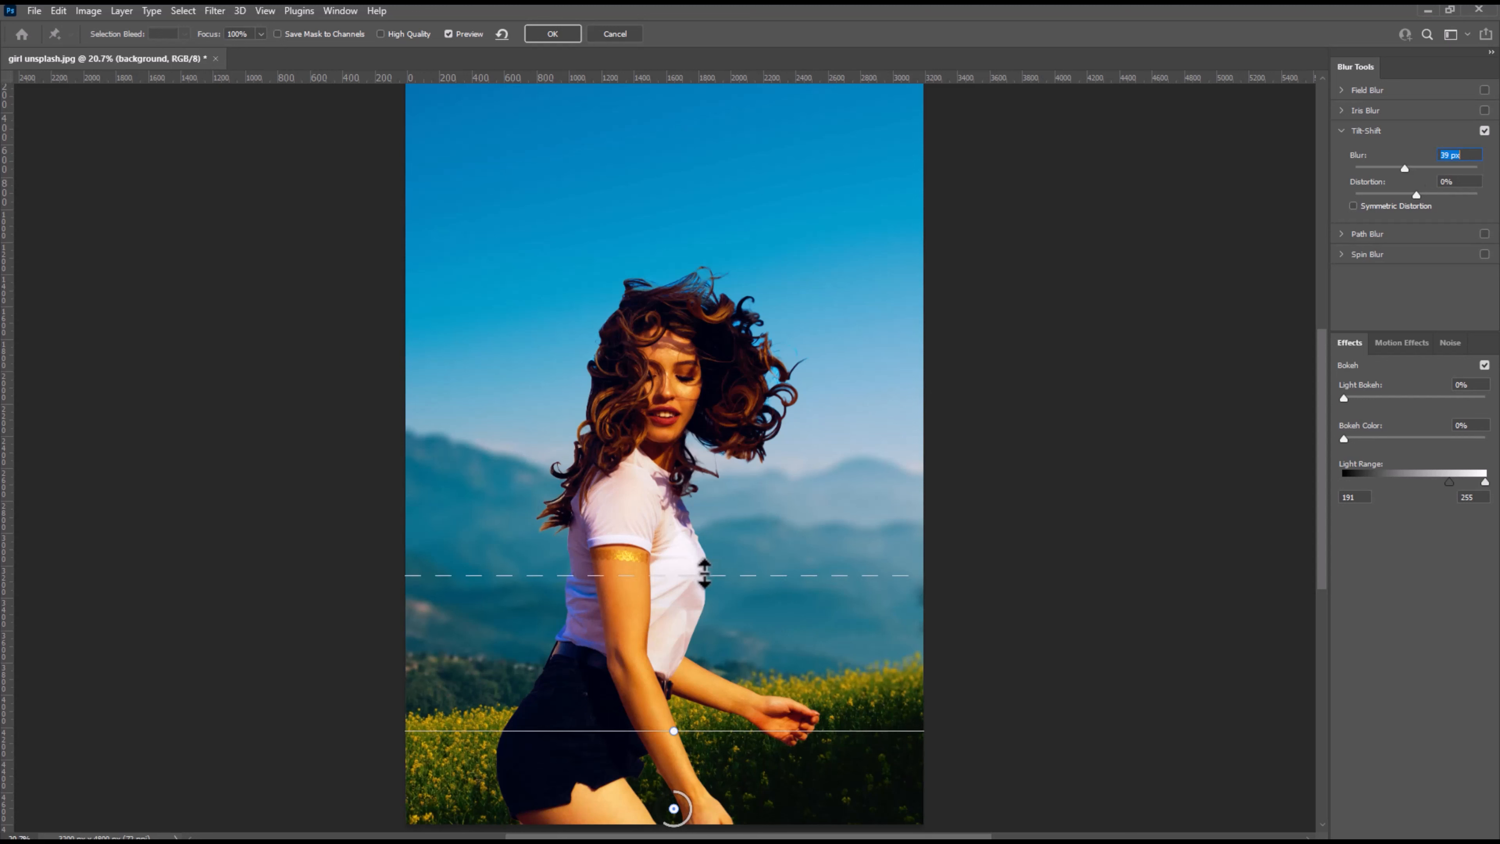
left_click_drag(709, 574, 693, 448)
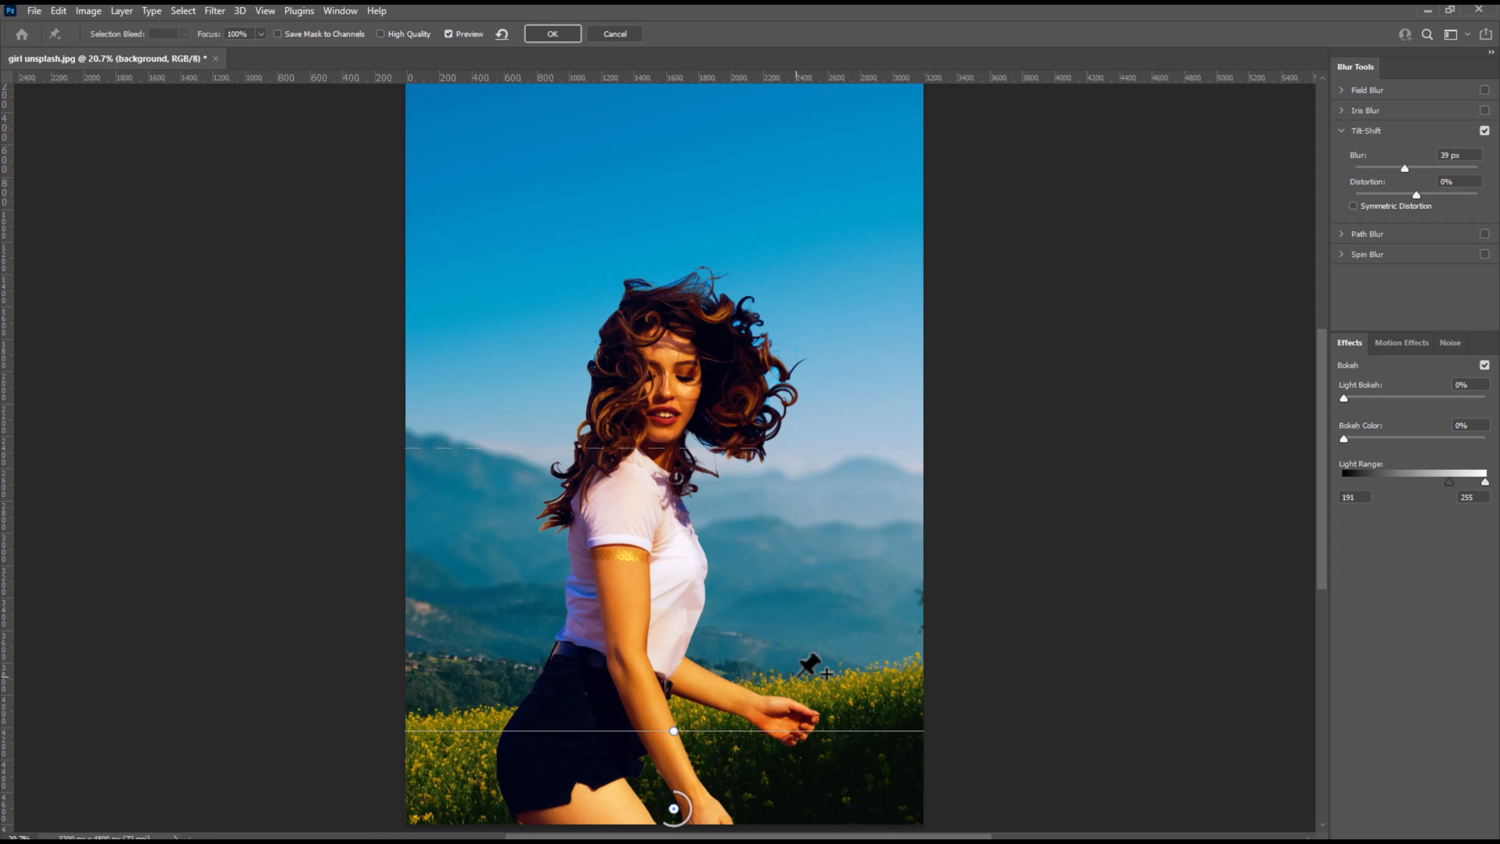
key("Return")
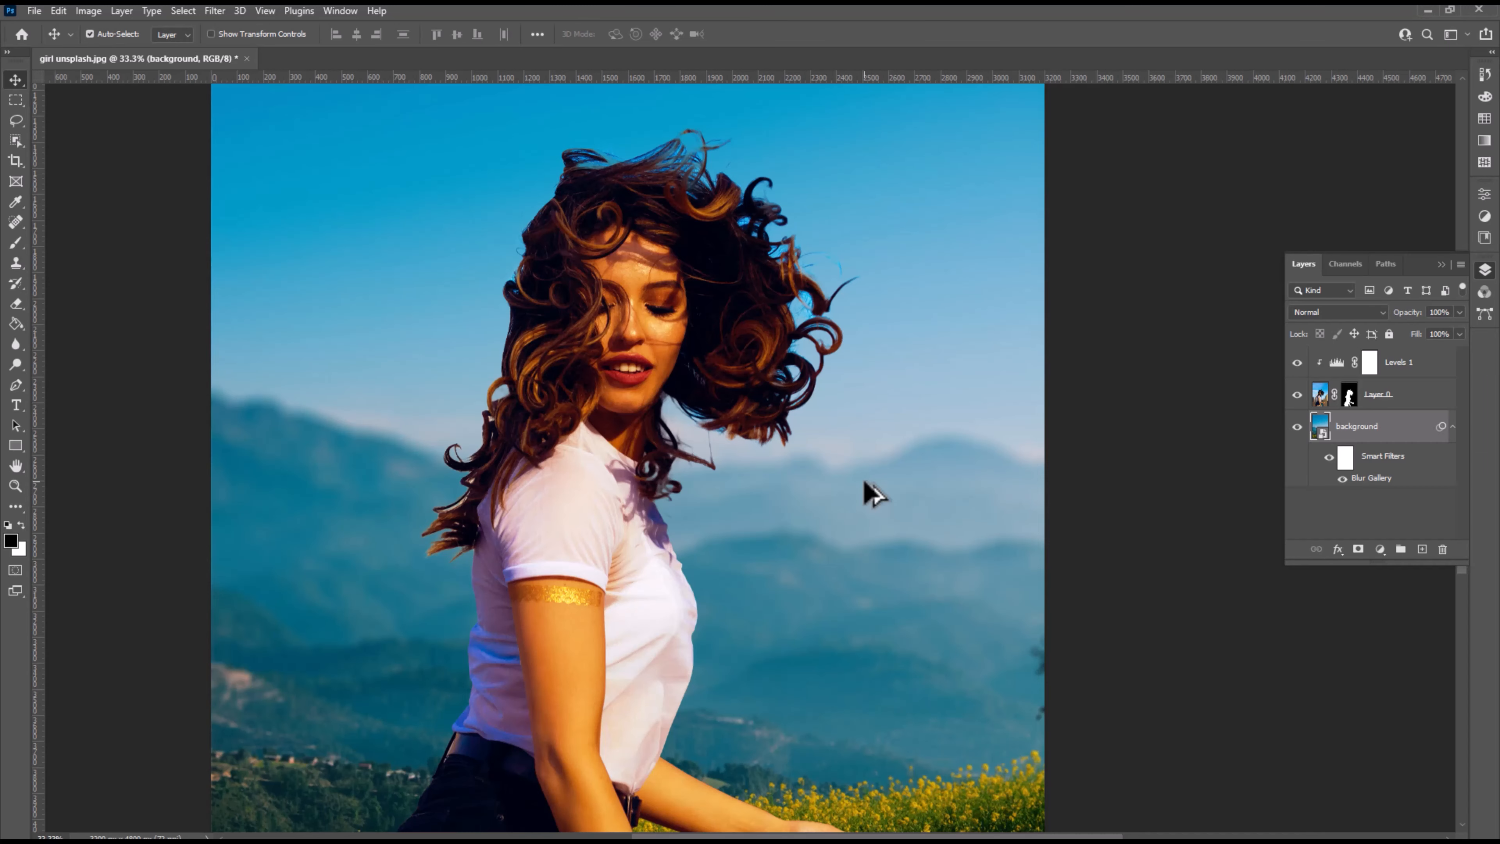
scroll(868, 493, "down", 2)
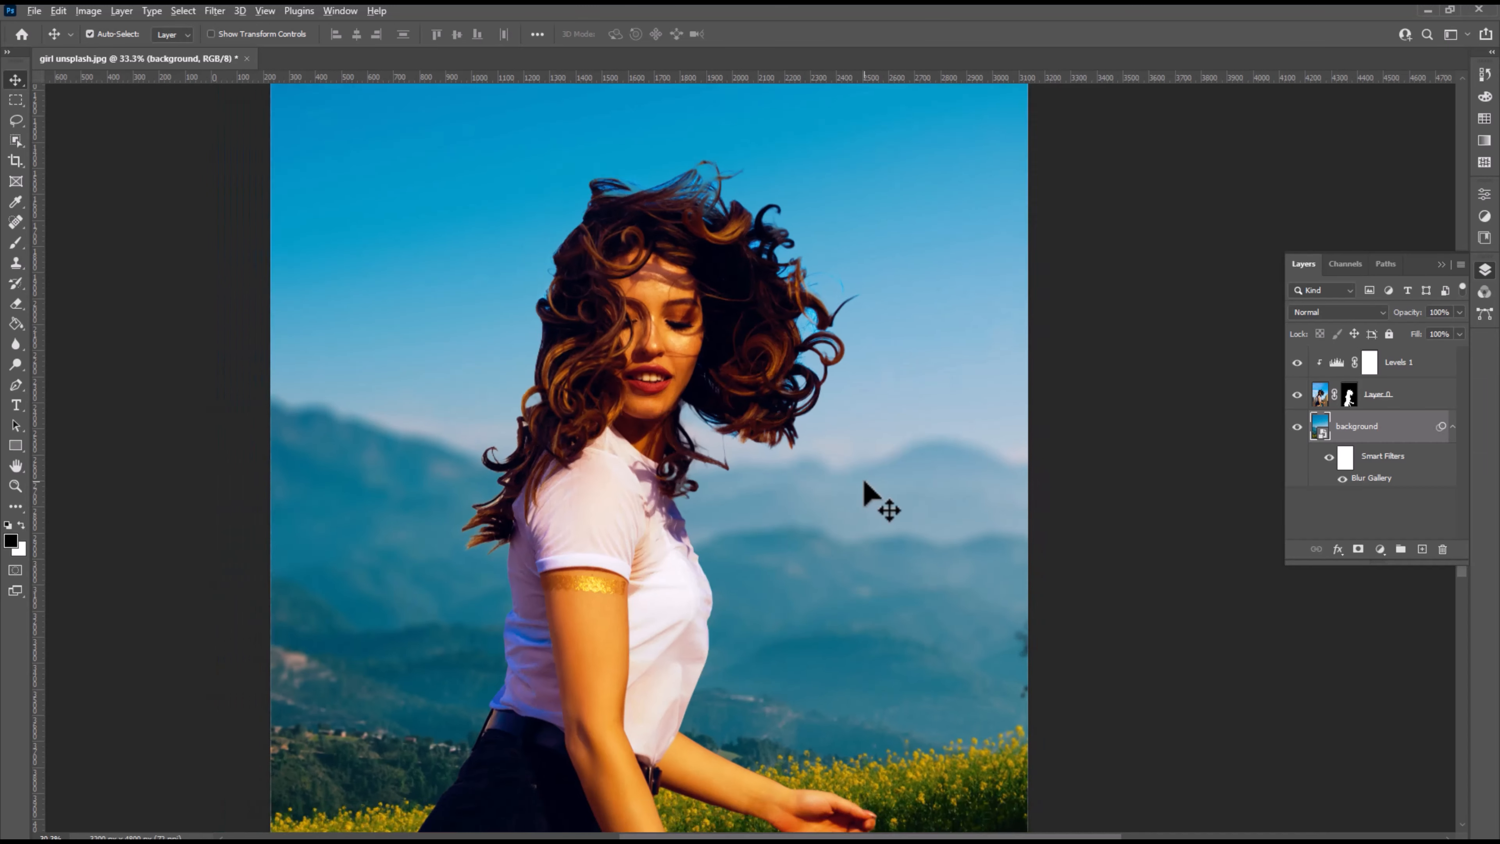